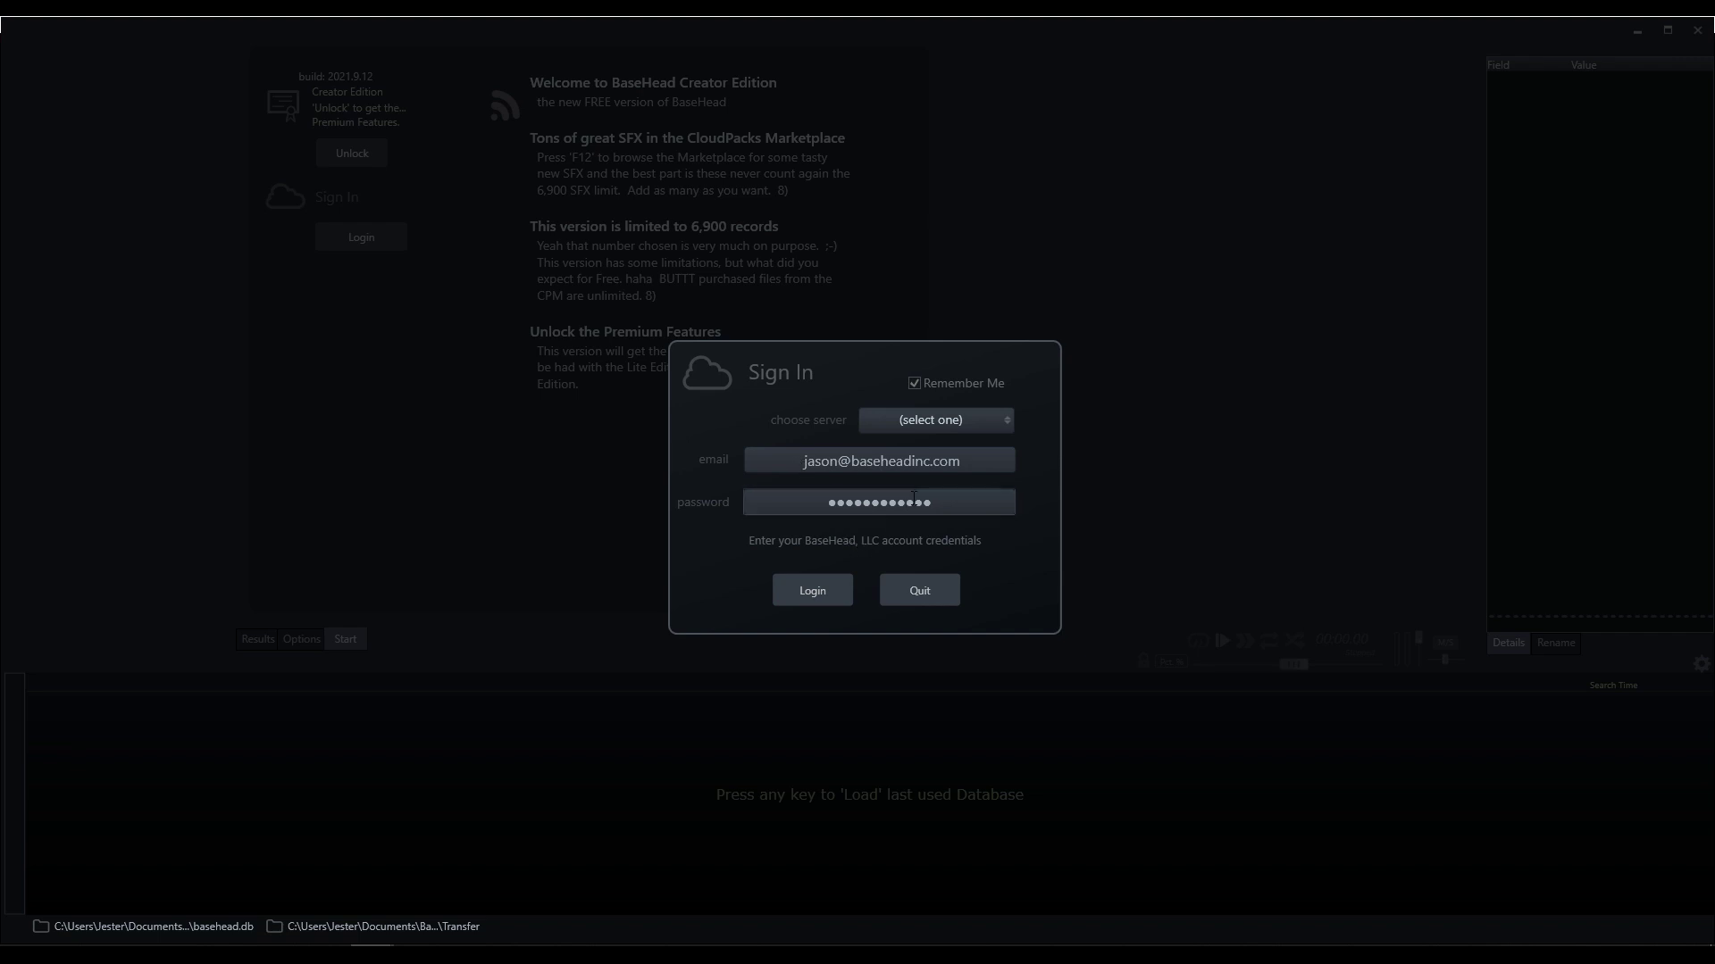
- Log in through the Asia (Tokyo) server and acknowledge the free-edition notice
{"action": "left_click", "coordinate": [990, 422]}
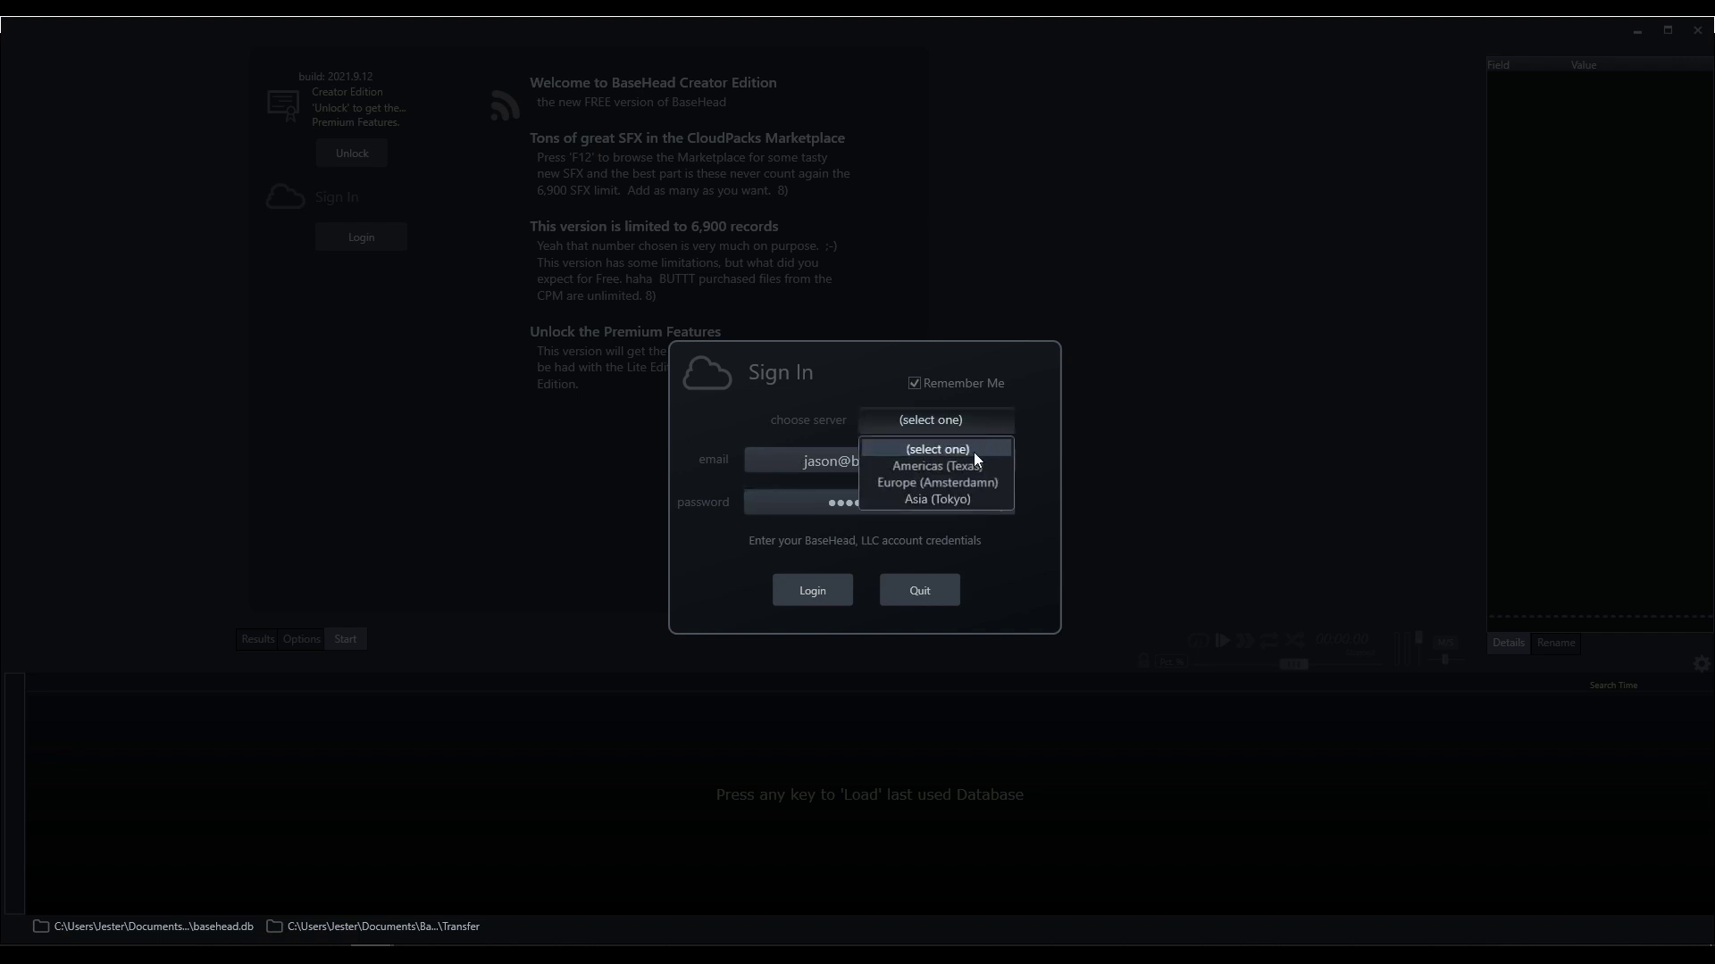
{"action": "left_click", "coordinate": [954, 500]}
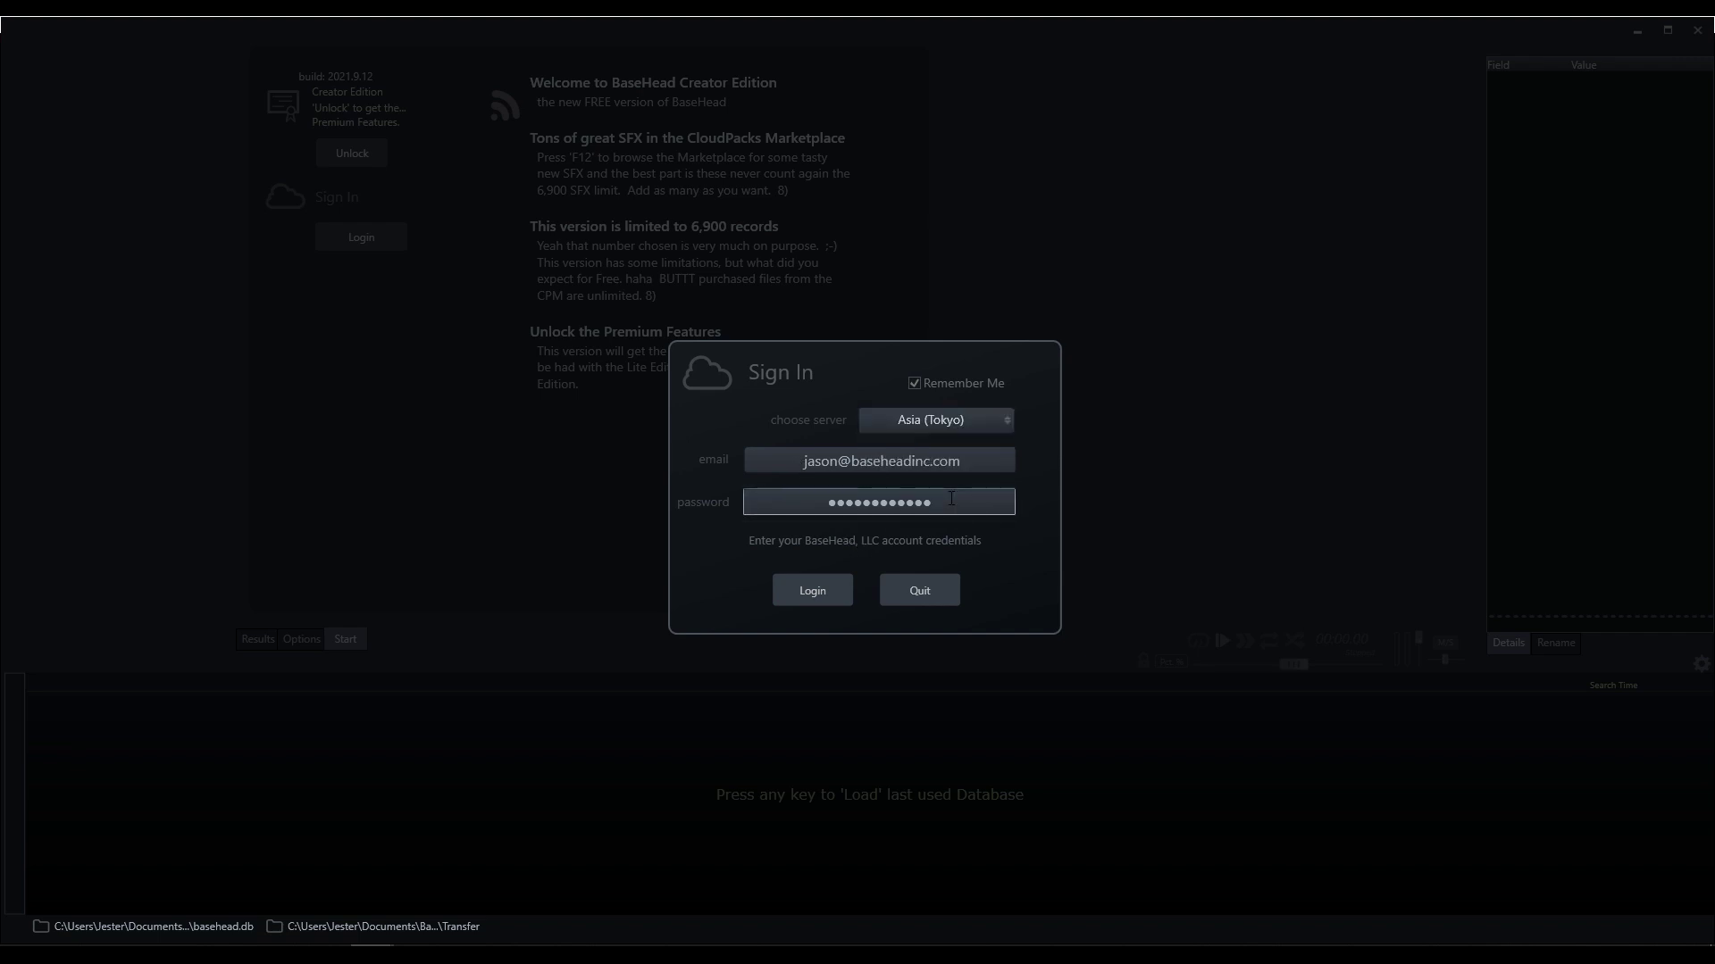
{"action": "left_click", "coordinate": [821, 599]}
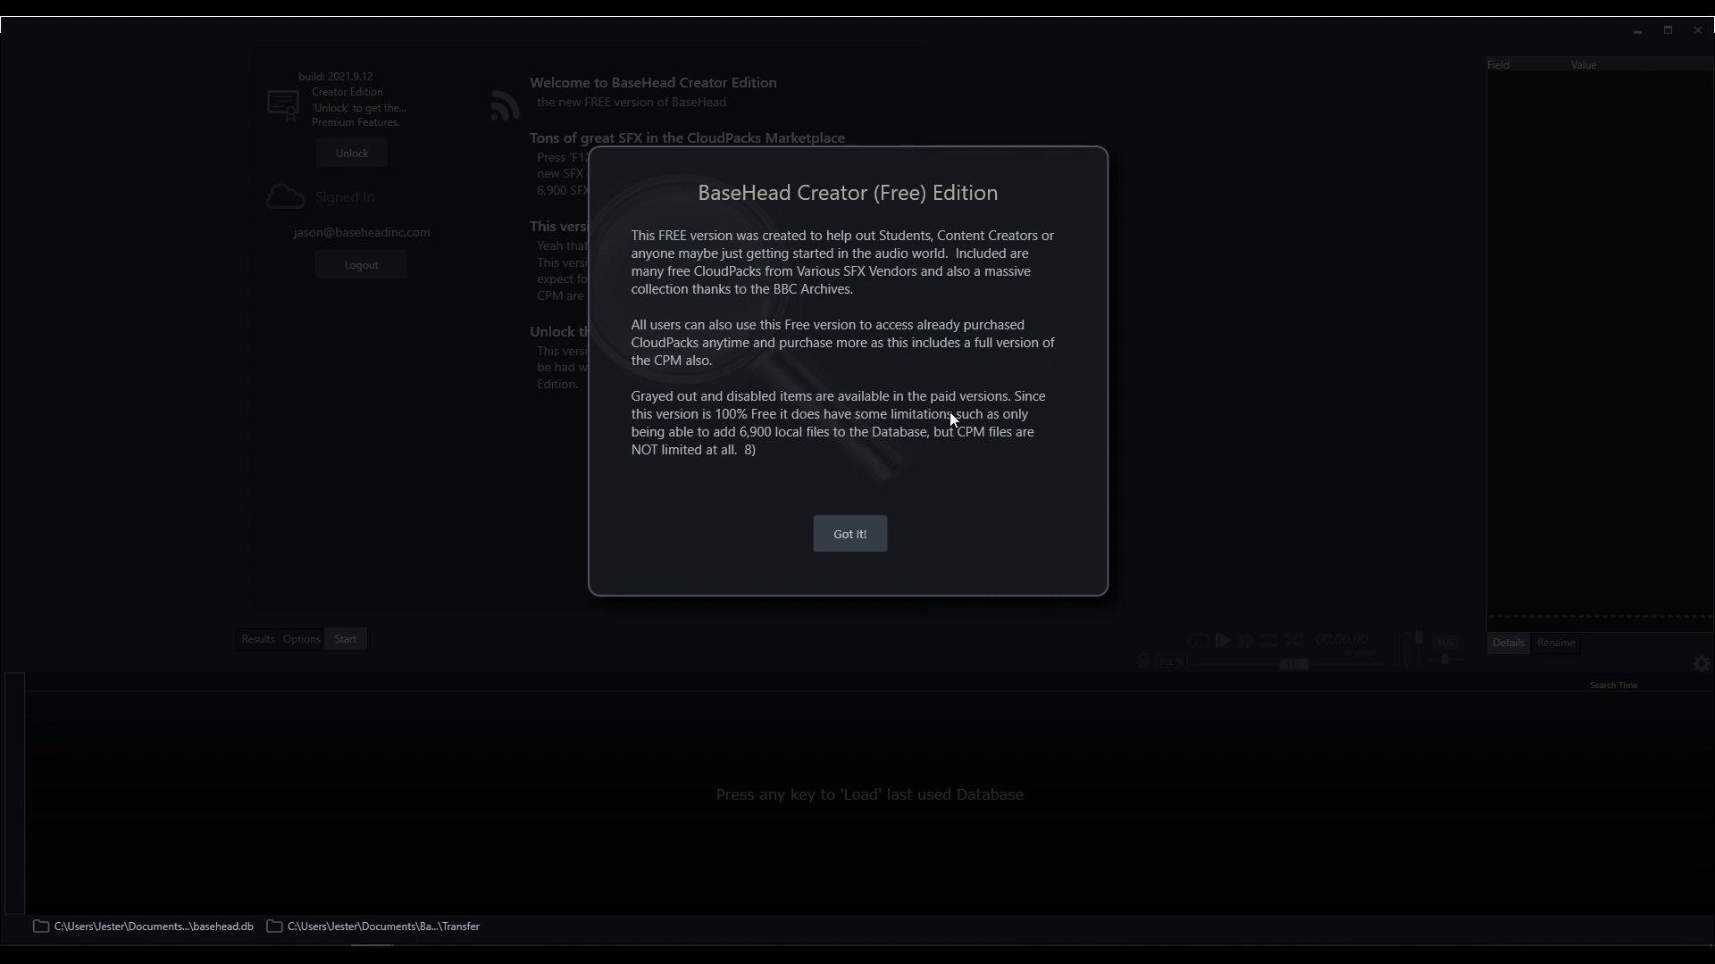
{"action": "left_click", "coordinate": [850, 534]}
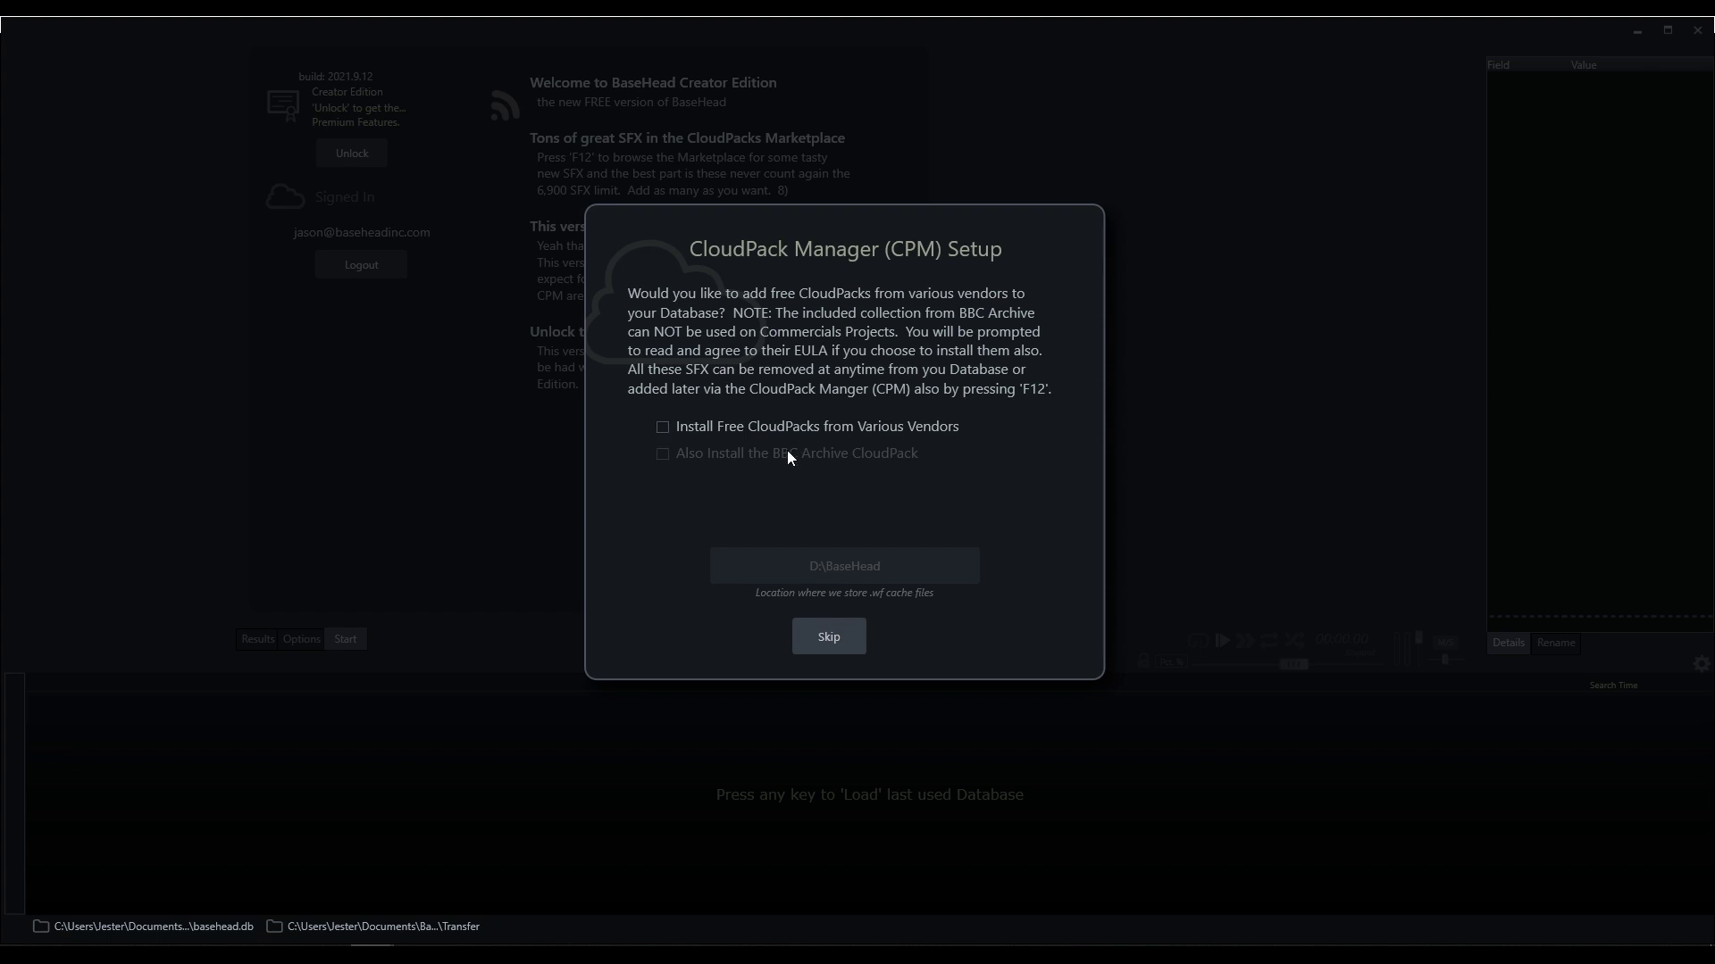
- Tick Install Free CloudPacks and the BBC Archive CloudPack, then open the BBC online EULA
{"action": "left_click", "coordinate": [672, 426]}
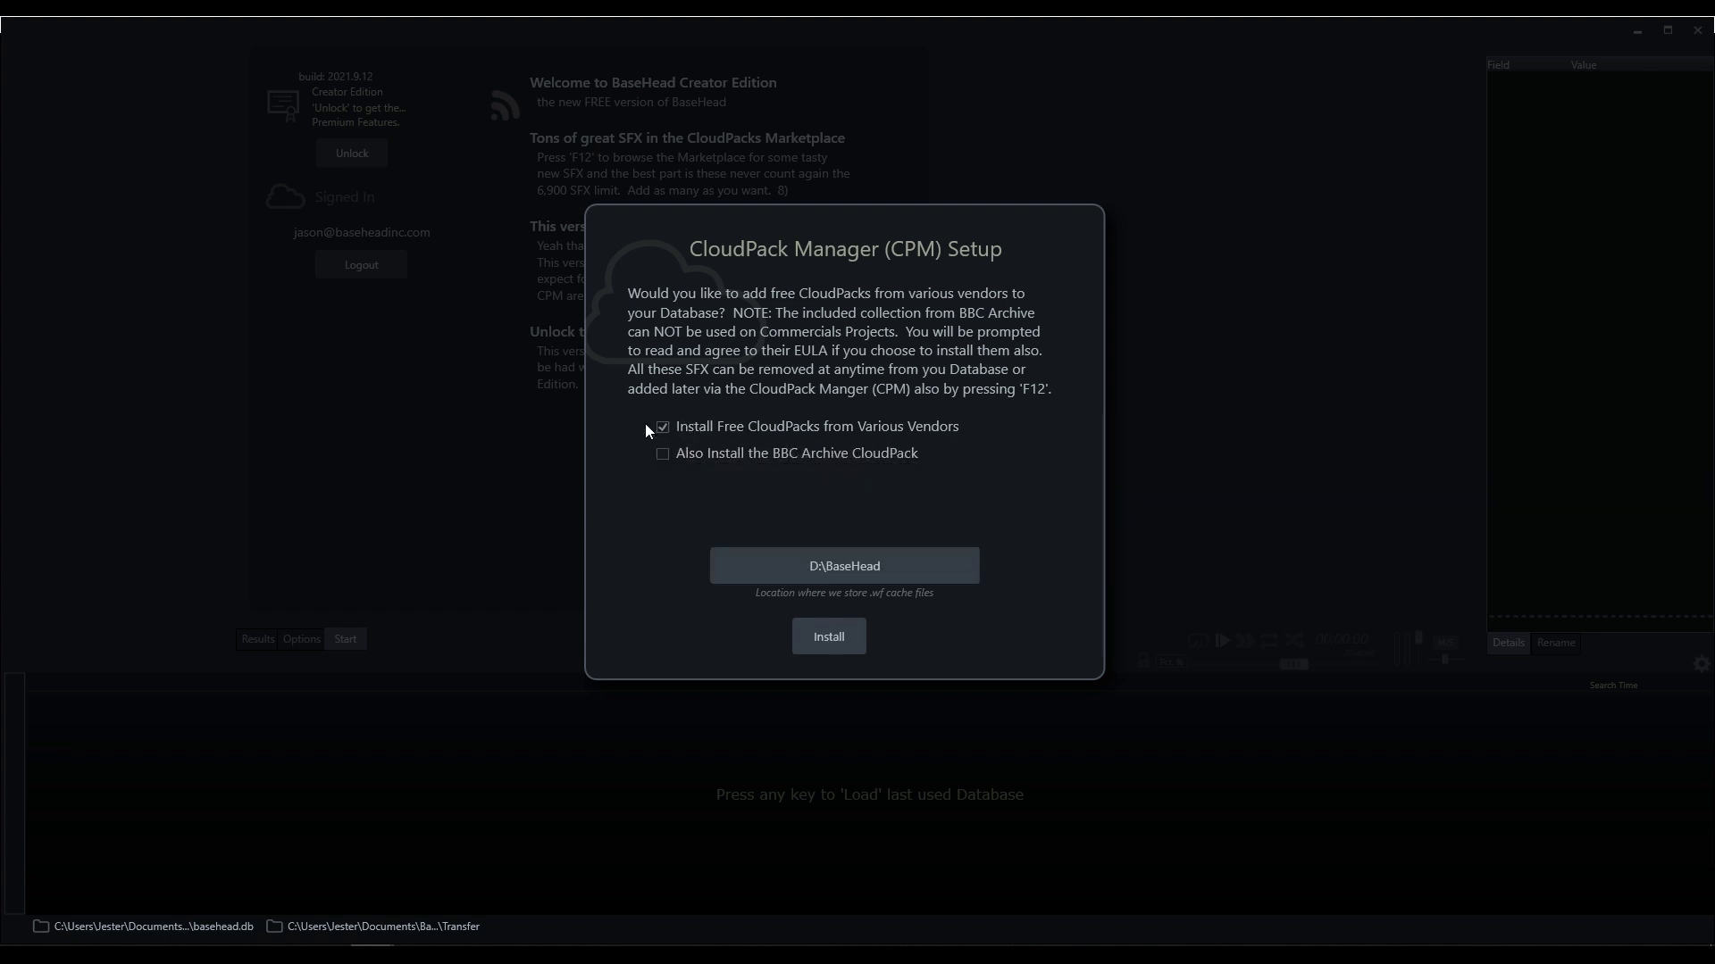
{"action": "left_click", "coordinate": [808, 453]}
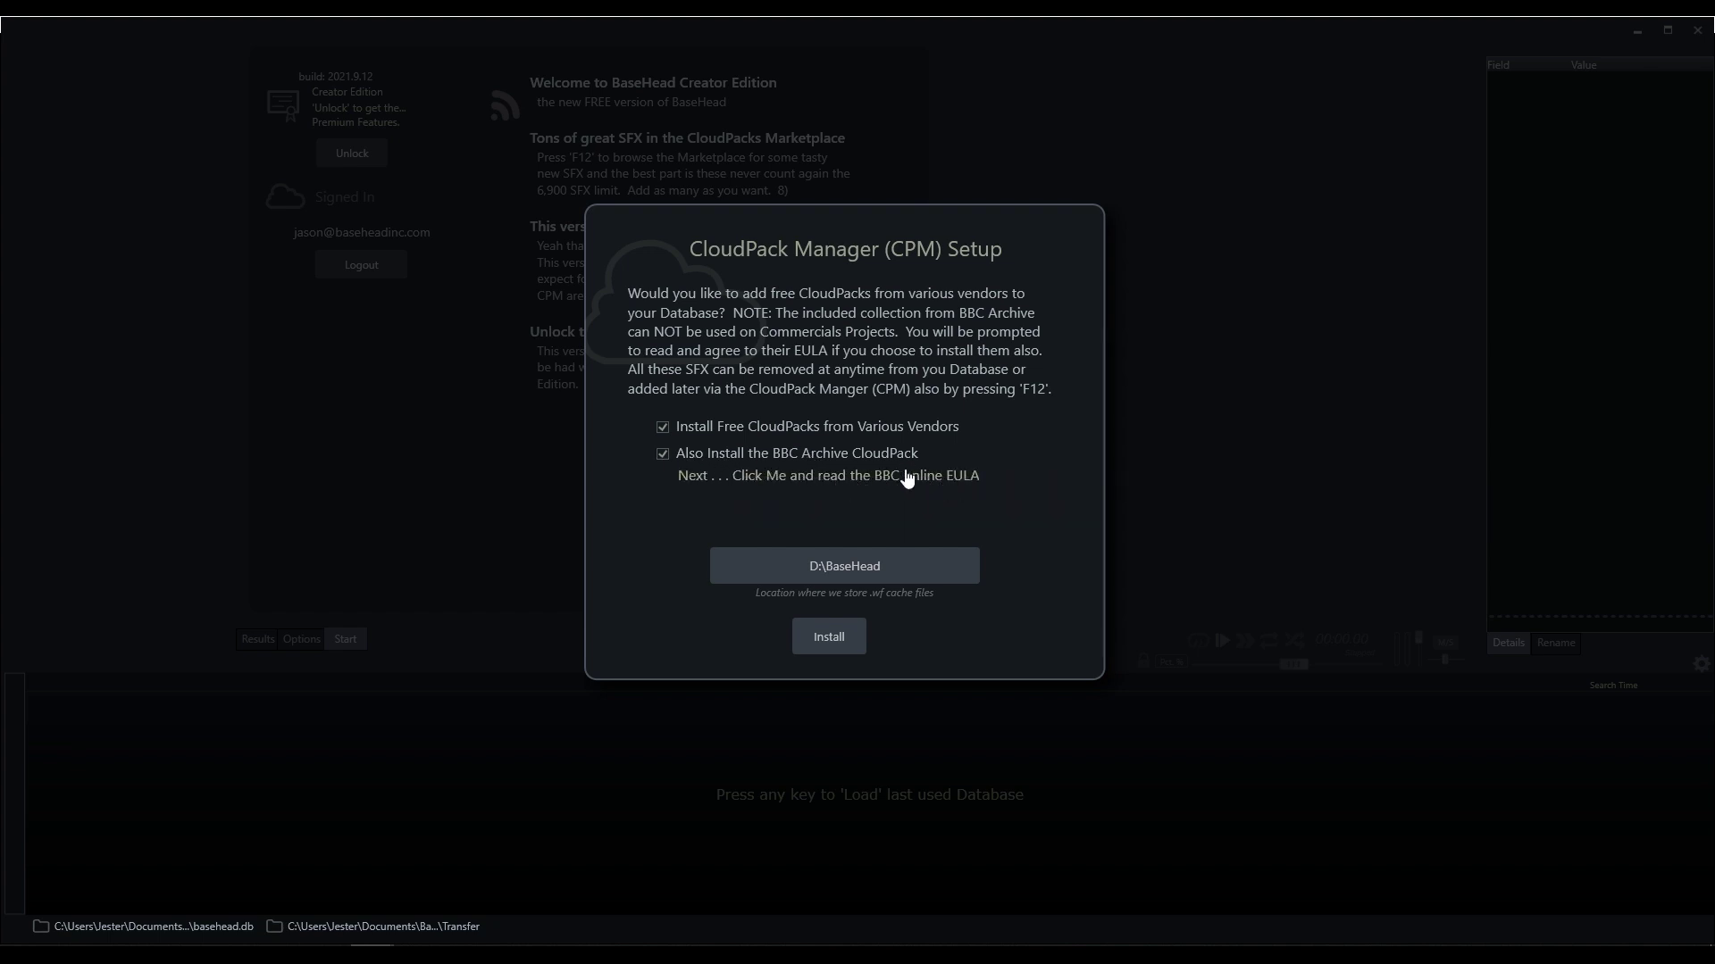
{"action": "left_click", "coordinate": [913, 474]}
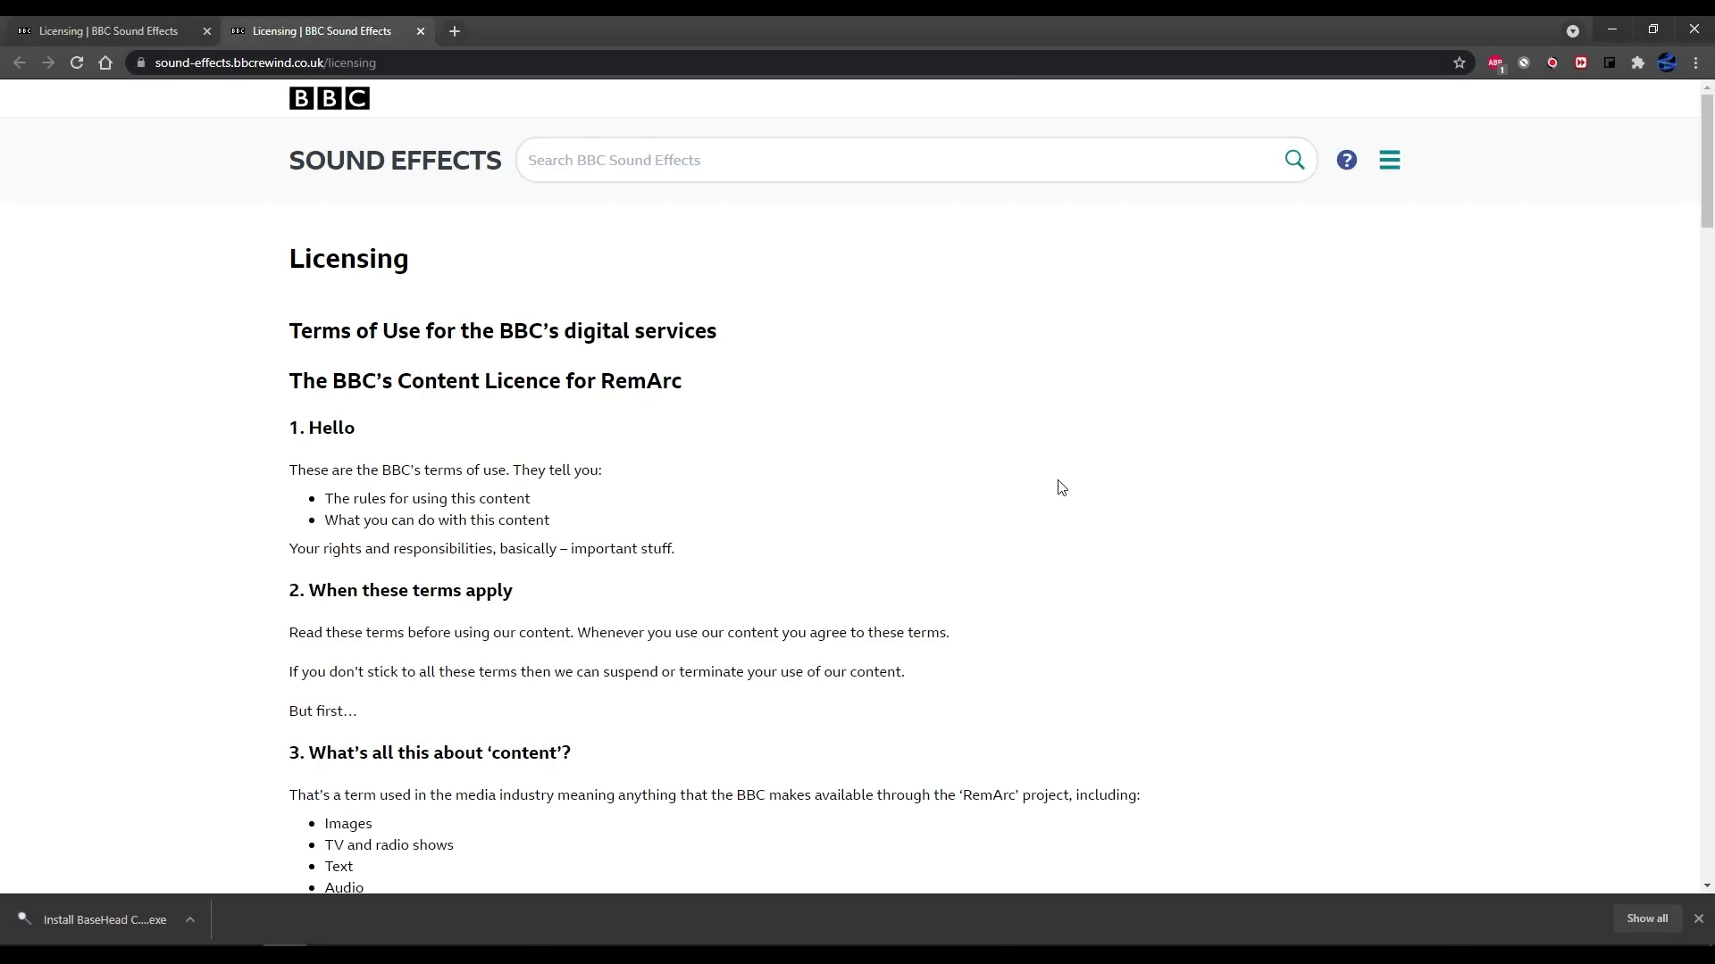
- Scroll through the BBC licensing page, then minimize the browser to return to BaseHead
{"action": "scroll", "coordinate": [793, 335], "scroll_direction": "down", "scroll_amount": 20}
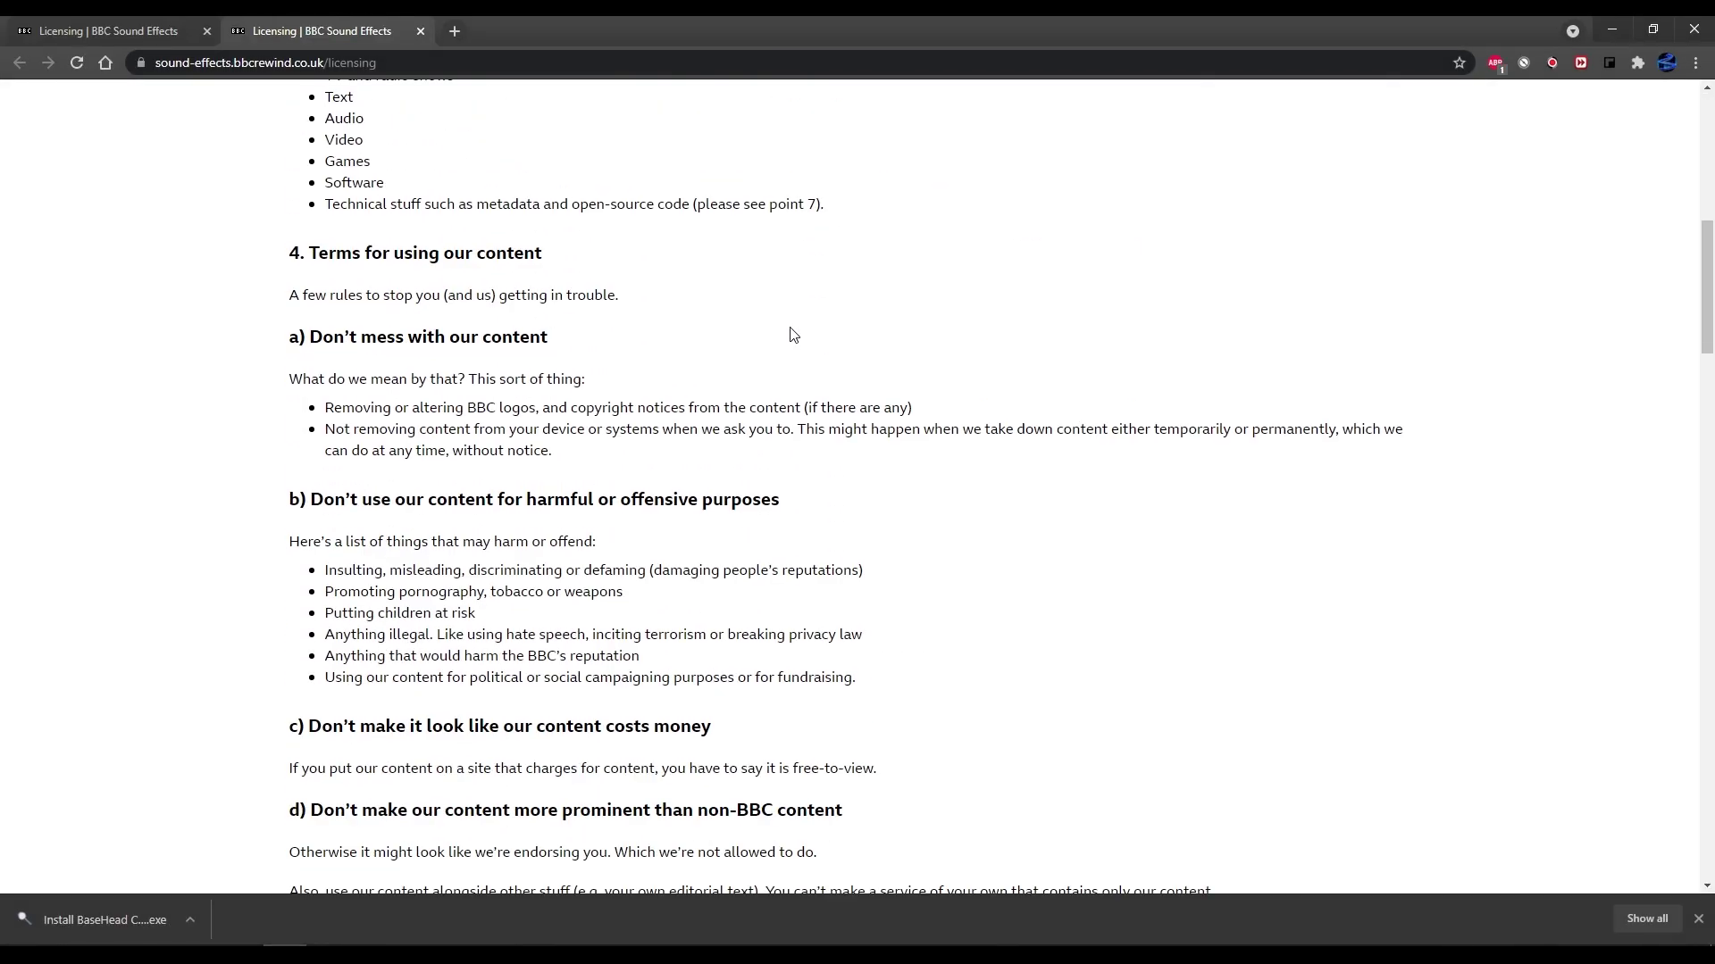
{"action": "scroll", "coordinate": [793, 335], "scroll_direction": "down", "scroll_amount": 10}
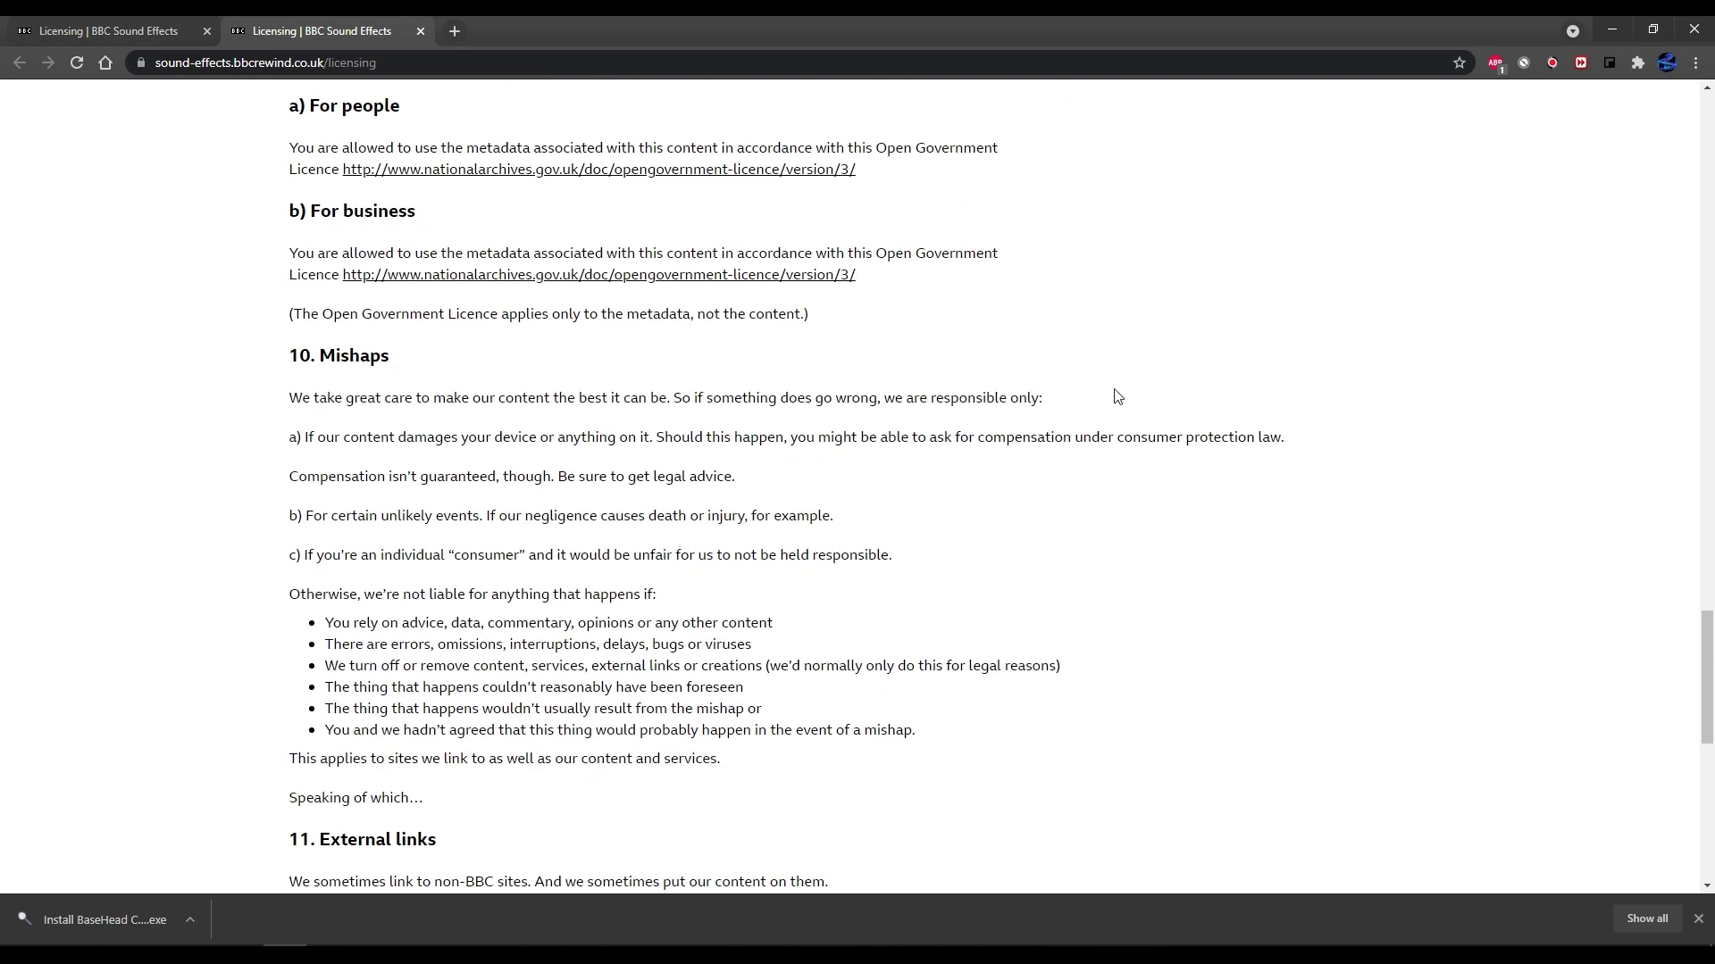
{"action": "left_click", "coordinate": [1620, 30]}
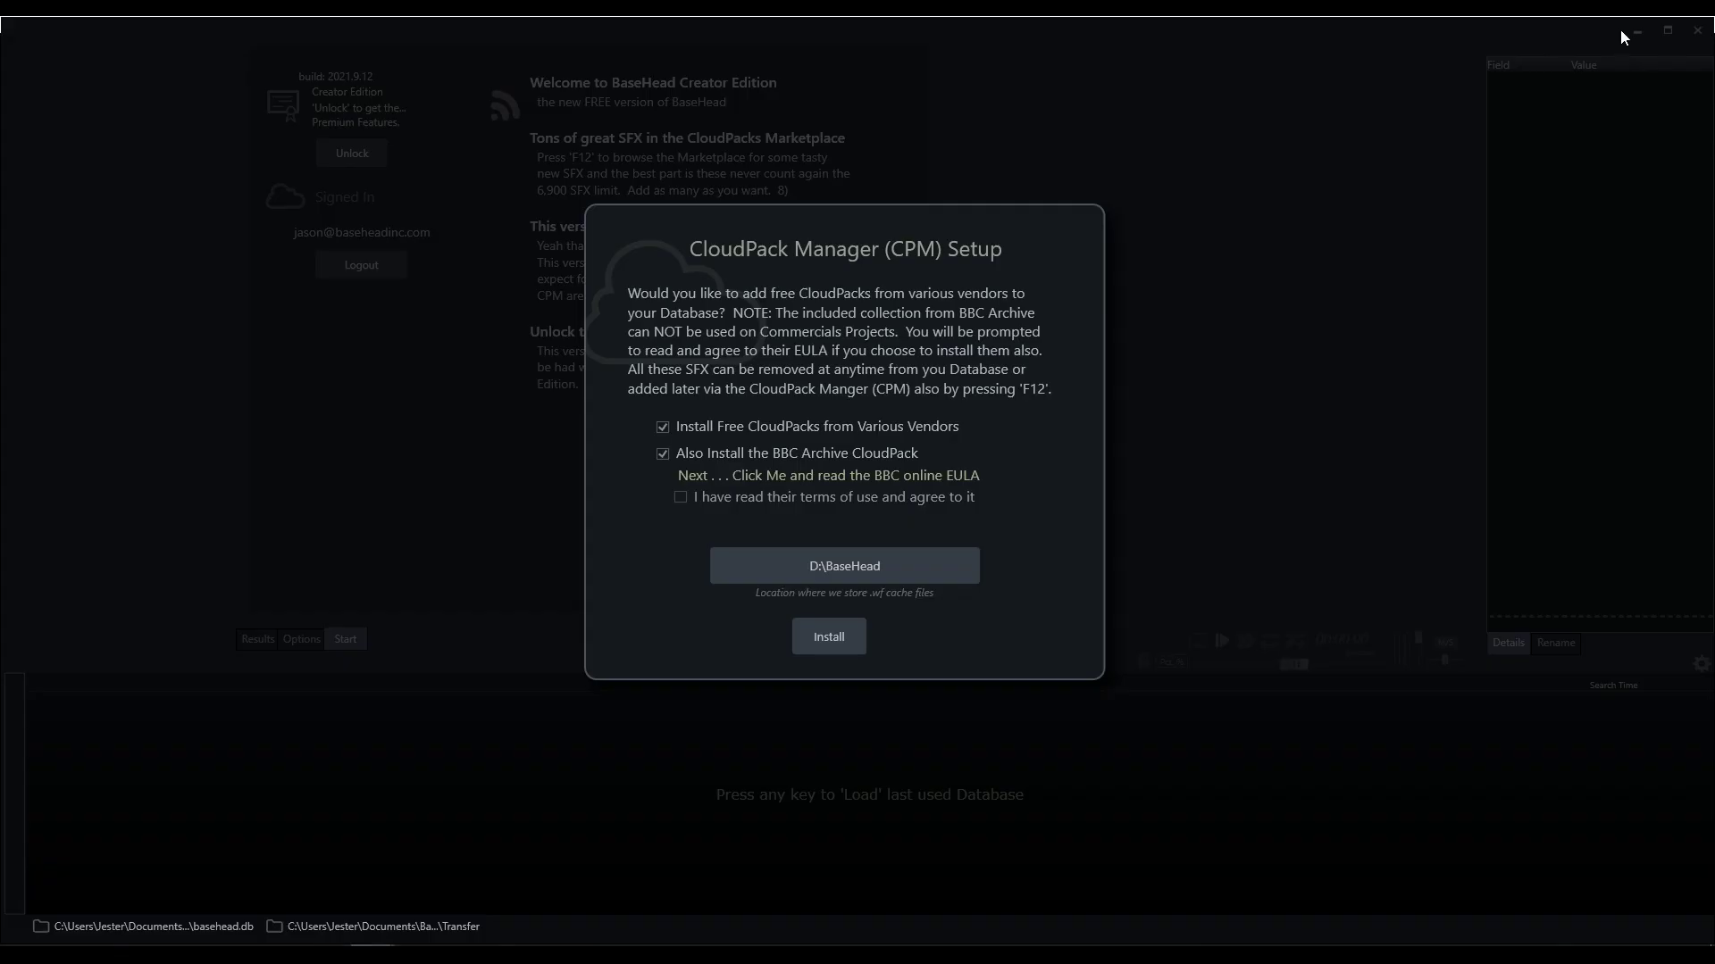
- Accept both BBC non-commercial terms and install all 23 free CloudPacks including BBC Archive
{"action": "left_click", "coordinate": [680, 496]}
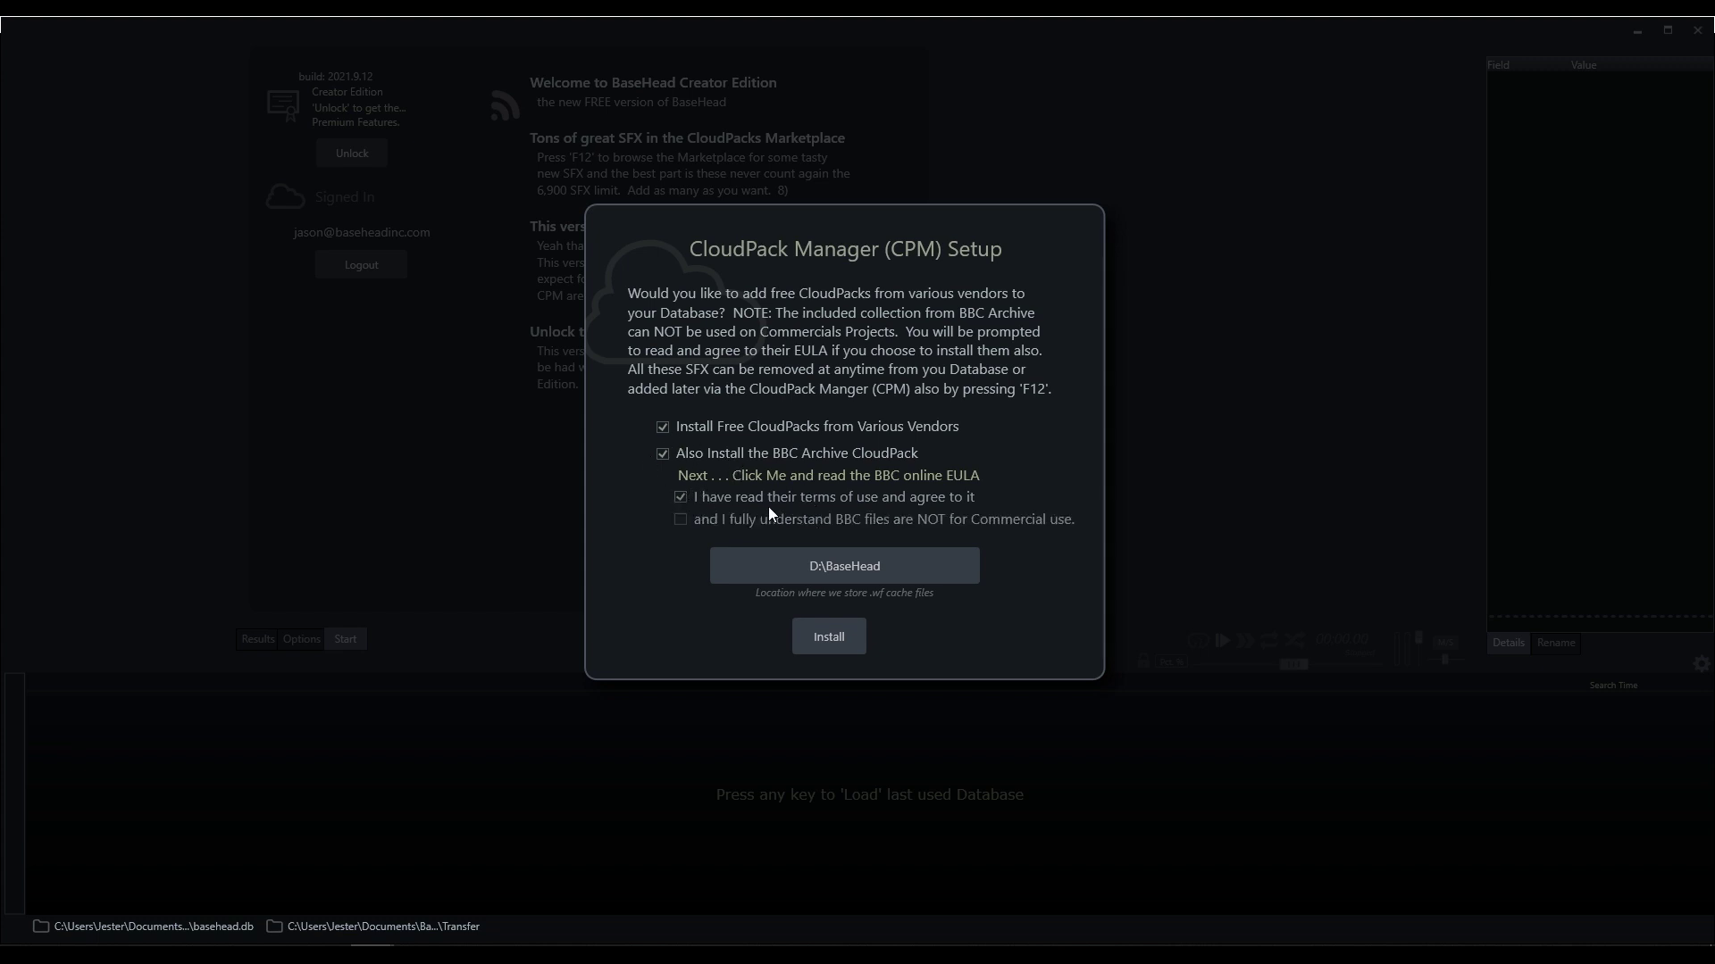
{"action": "left_click", "coordinate": [681, 520]}
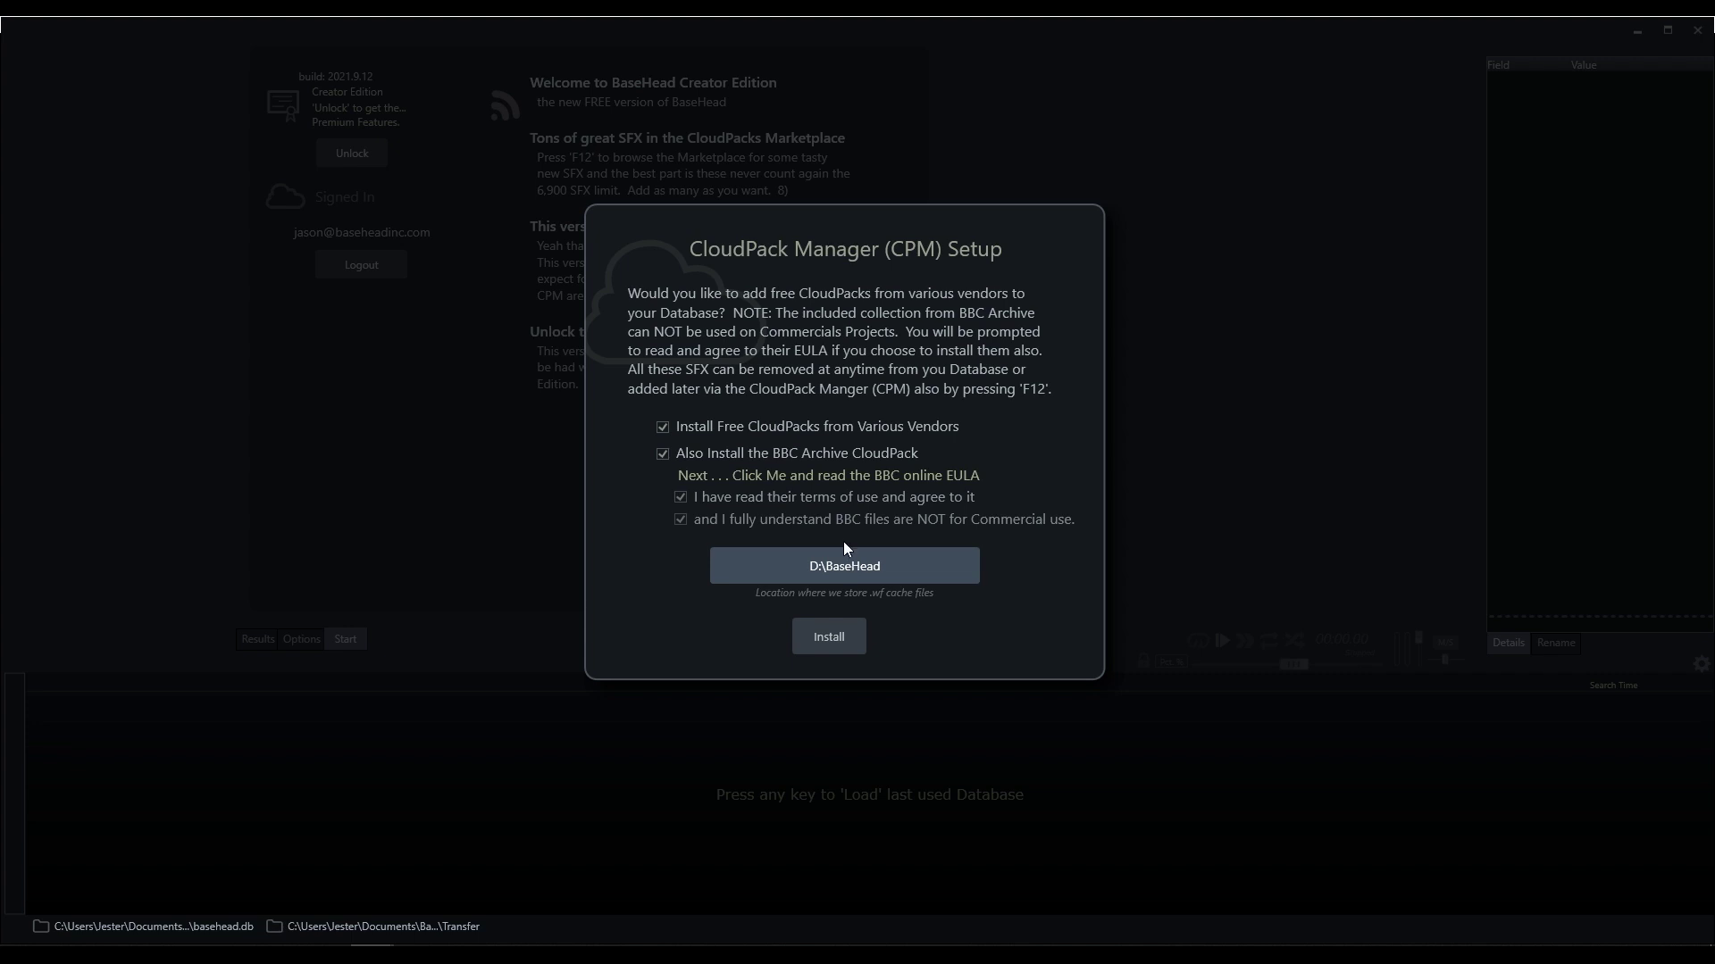
{"action": "left_click", "coordinate": [823, 640]}
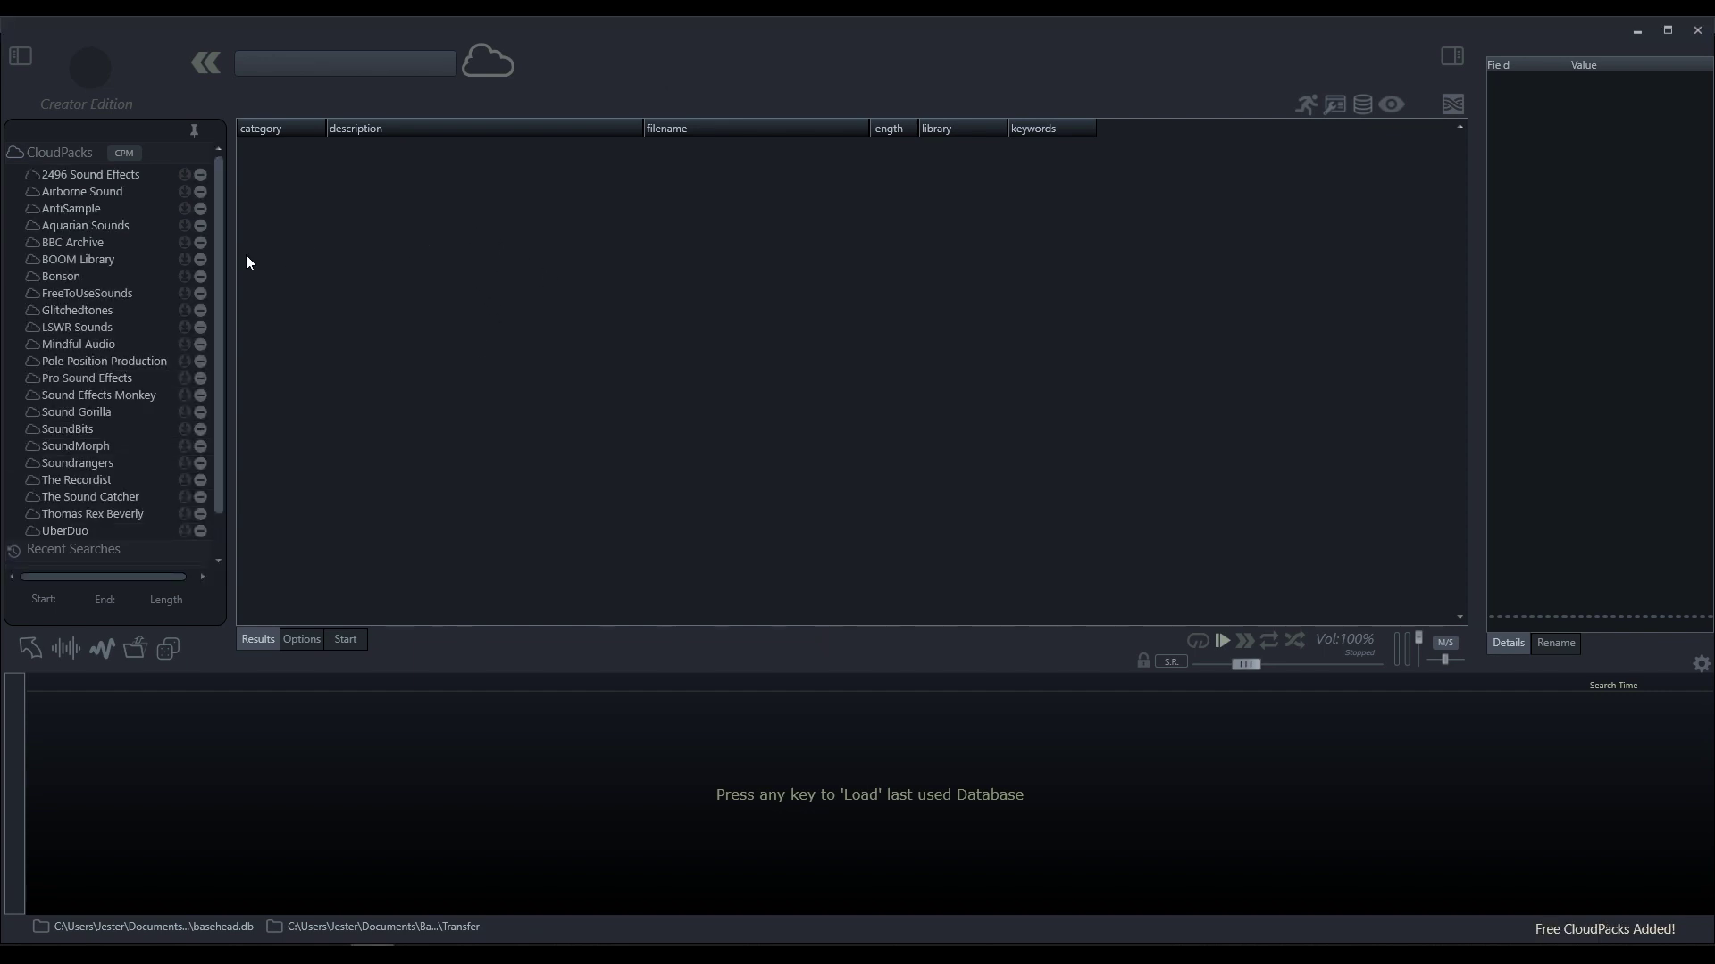
- Browse the 2496 Sound Effects pack and preview the camera shutter swisher sound
{"action": "left_click", "coordinate": [128, 174]}
{"action": "scroll", "coordinate": [593, 409], "scroll_direction": "down", "scroll_amount": 4}
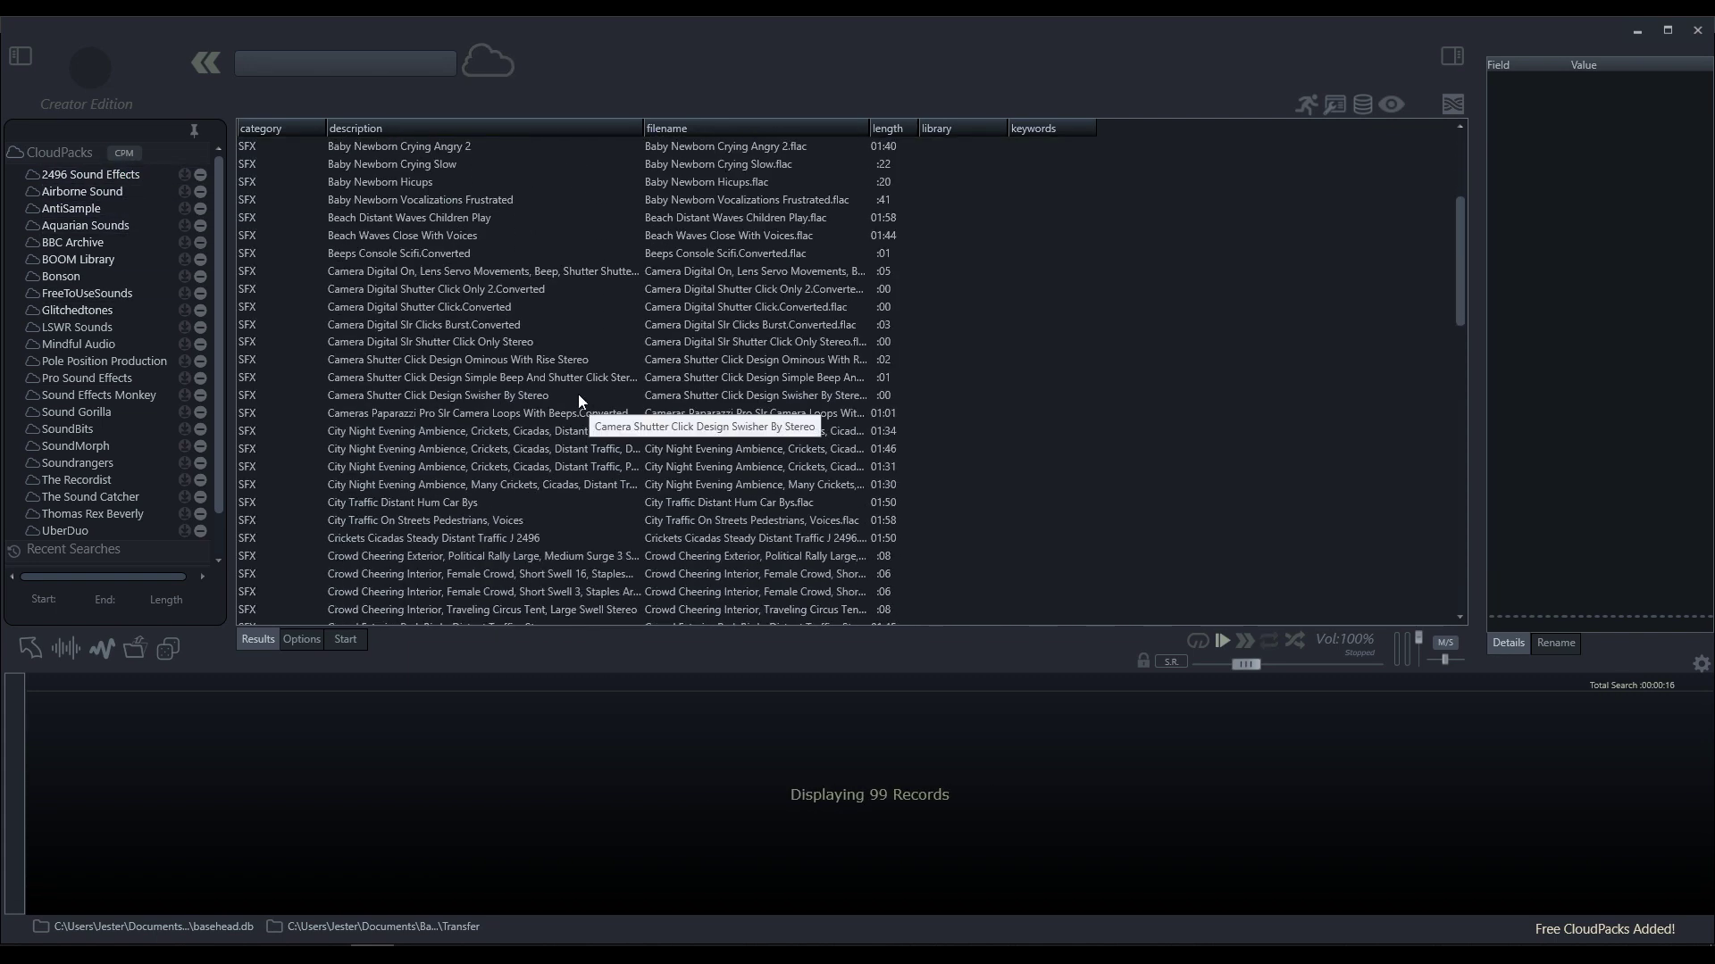
{"action": "left_click", "coordinate": [577, 393]}
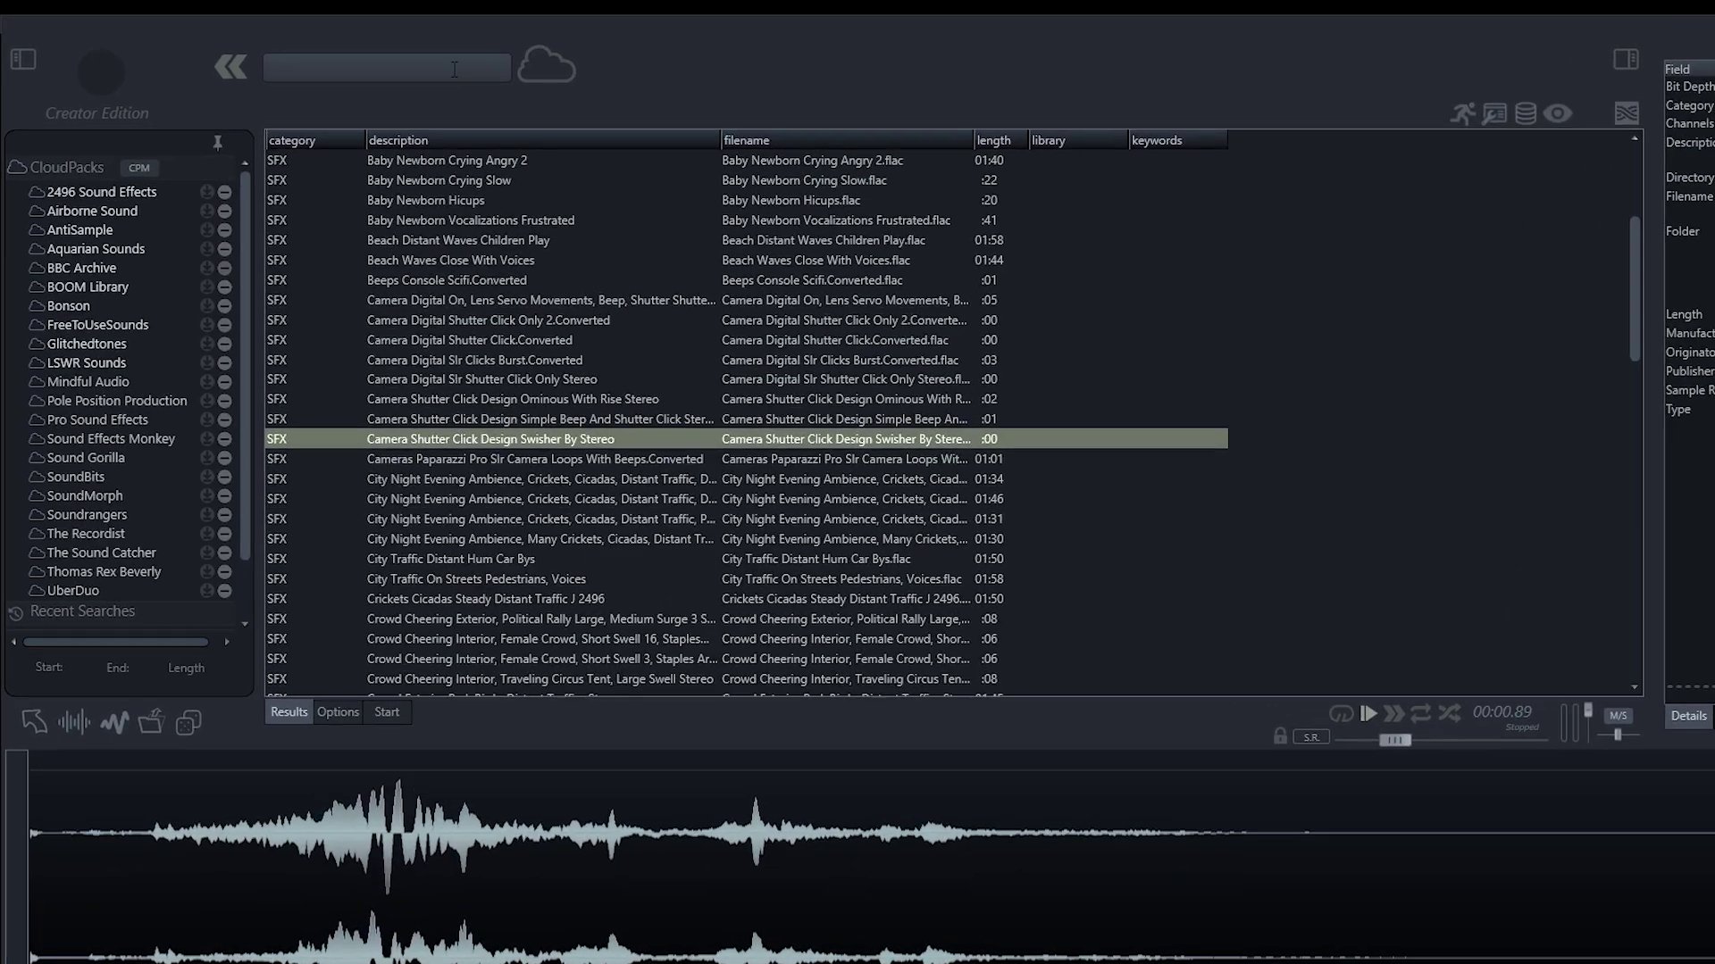
- Search the library for 'bang', then replace the search with 'explosion' (366 matches)
{"action": "left_click", "coordinate": [454, 69]}
{"action": "type", "text": "ban"}
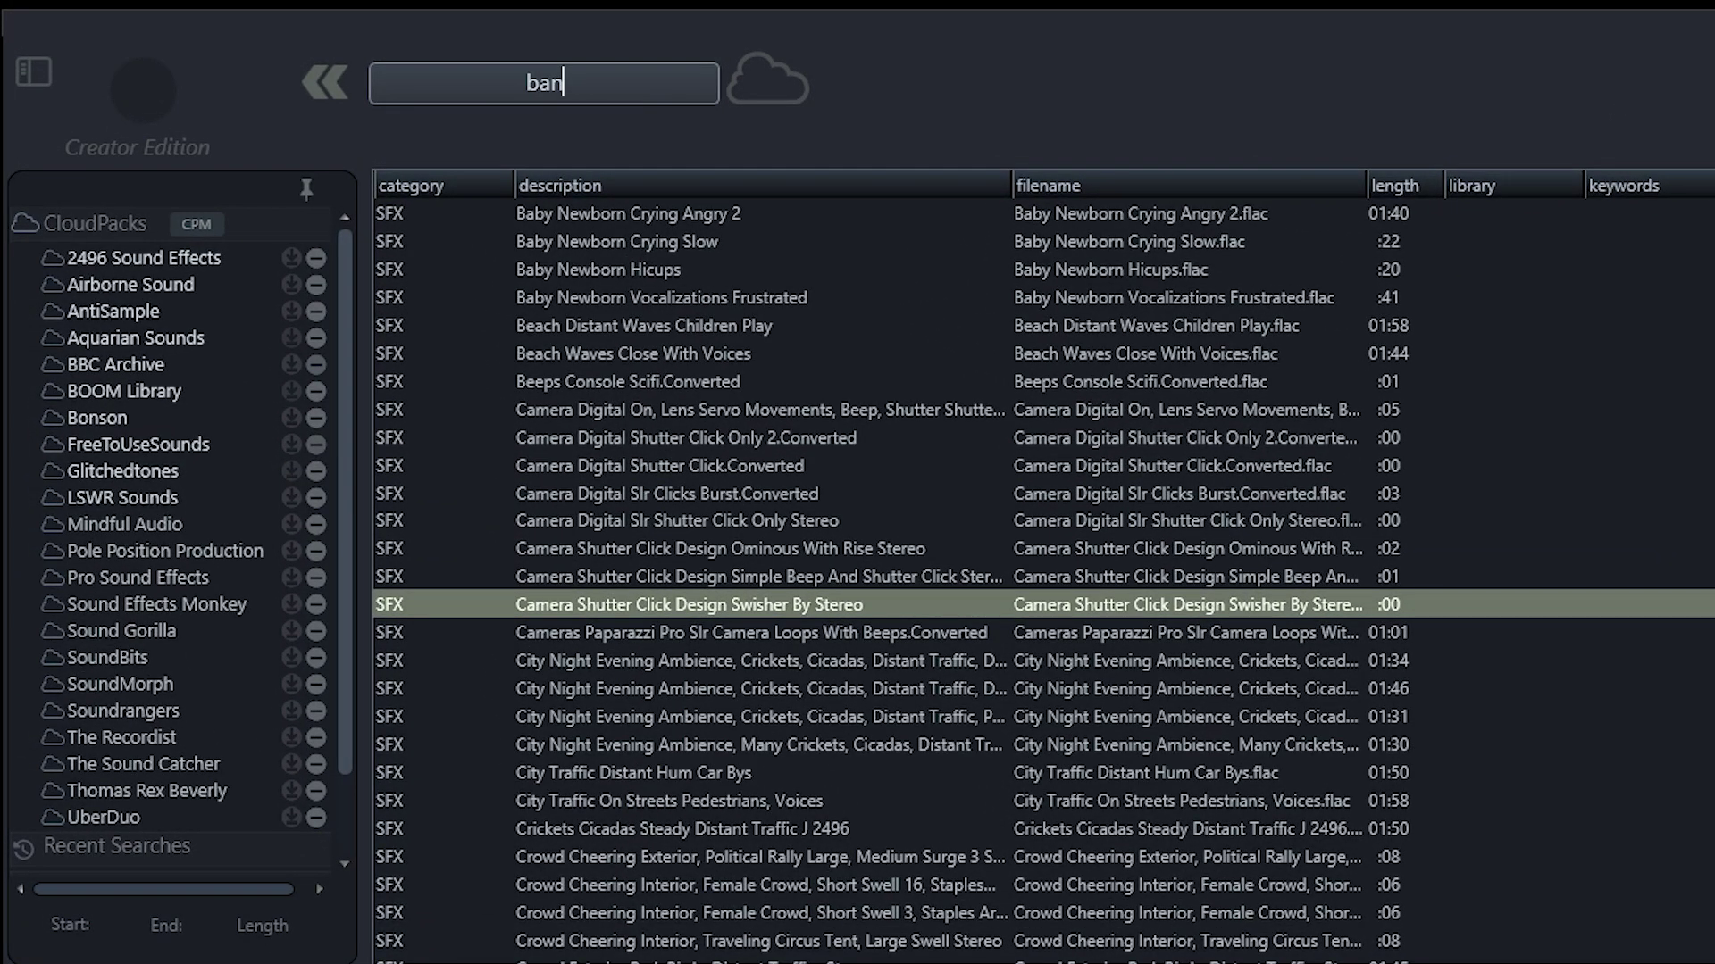
{"action": "type", "text": "g"}
{"action": "key", "text": "Return"}
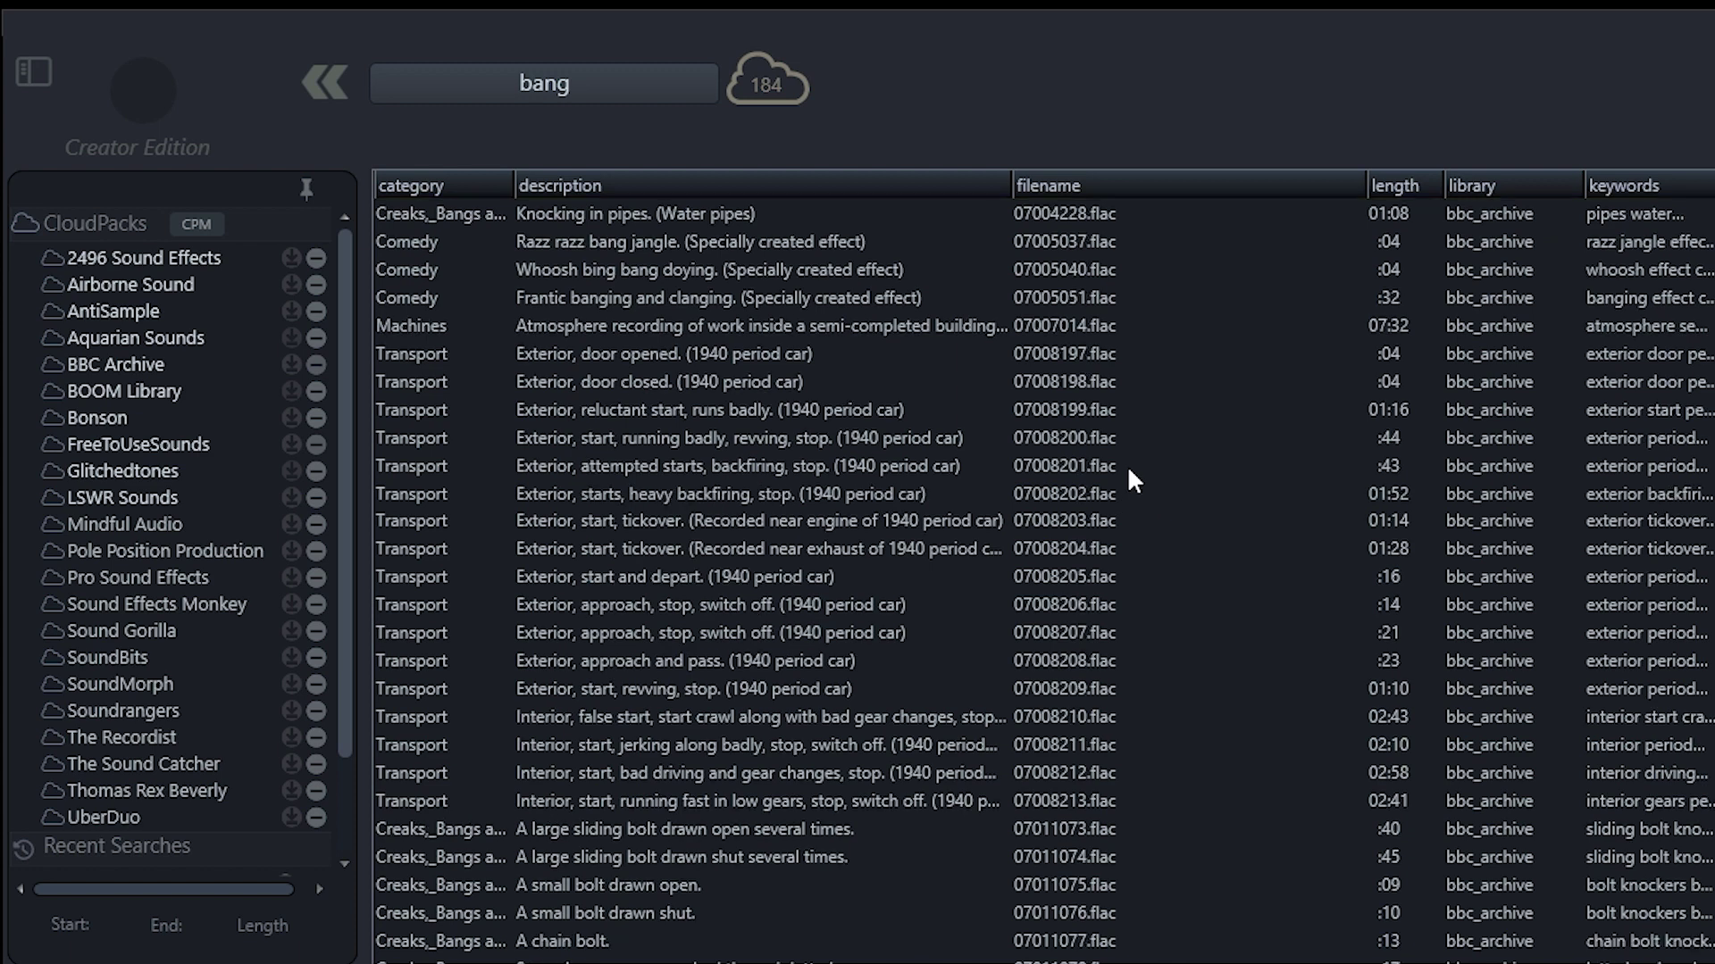
{"action": "scroll", "coordinate": [1134, 482], "scroll_direction": "down", "scroll_amount": 3}
{"action": "scroll", "coordinate": [733, 339], "scroll_direction": "down", "scroll_amount": 3}
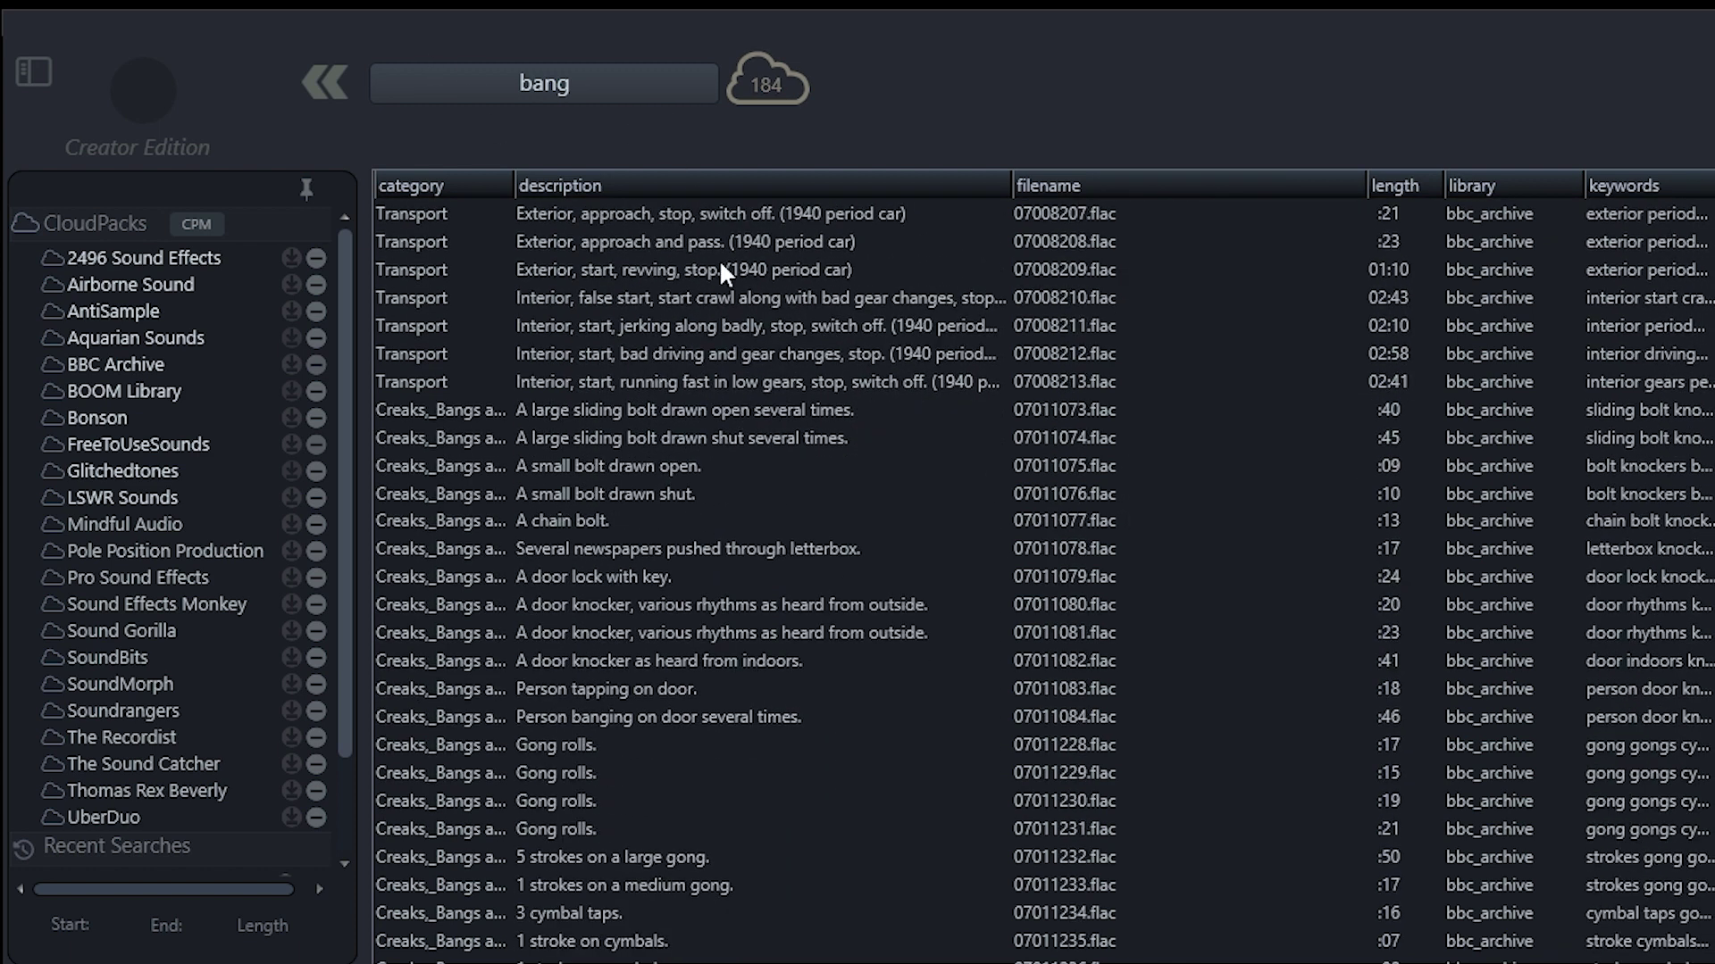
{"action": "double_click", "coordinate": [447, 89]}
{"action": "type", "text": "exp"}
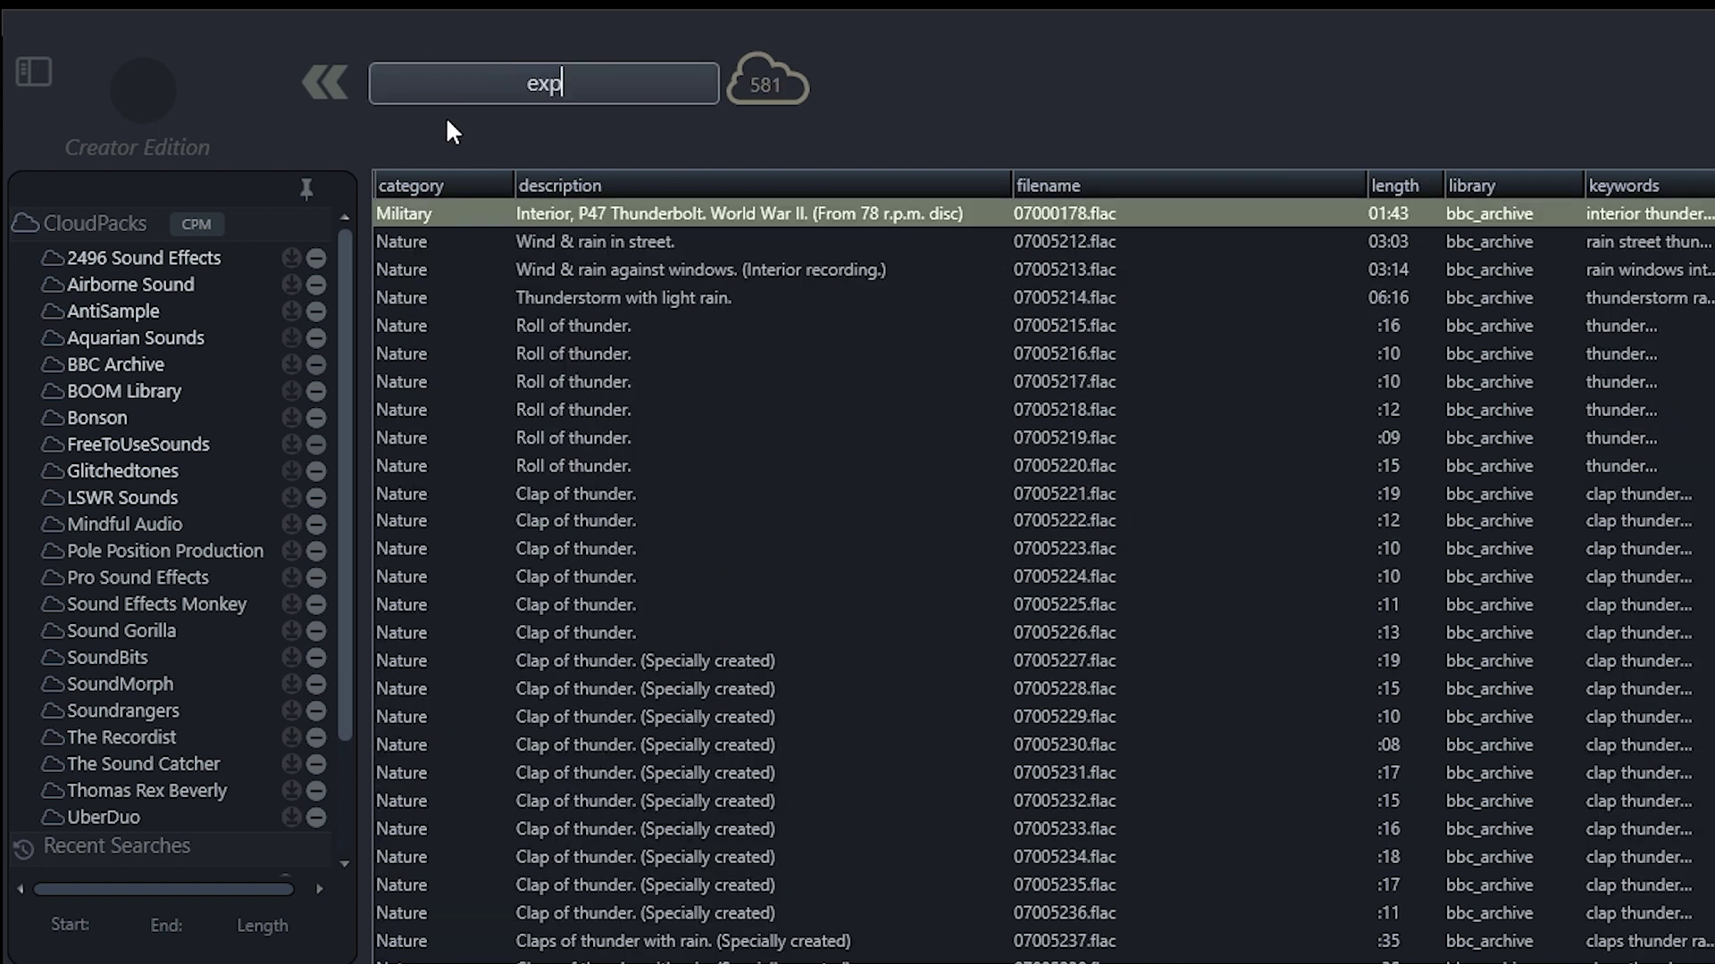
{"action": "type", "text": "losion"}
{"action": "key", "text": "Return"}
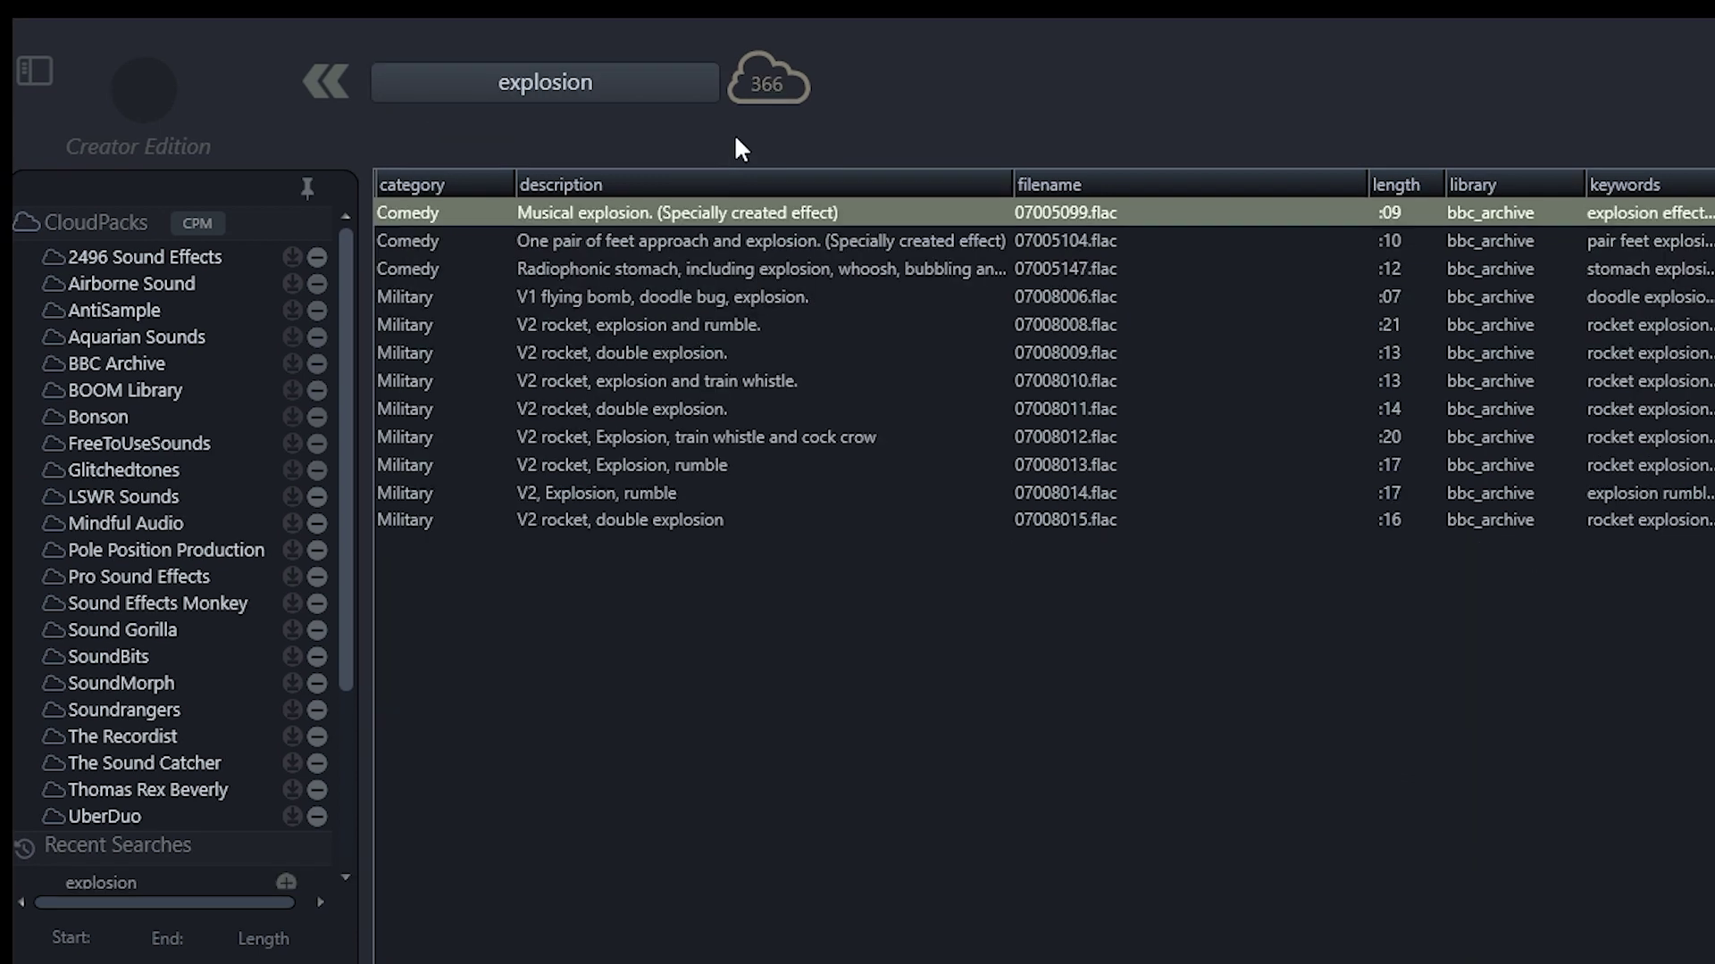
- Preview the first cloud explosion result and open Airborne Sound's Power Accents pack ($29) in the store
{"action": "left_click", "coordinate": [780, 75]}
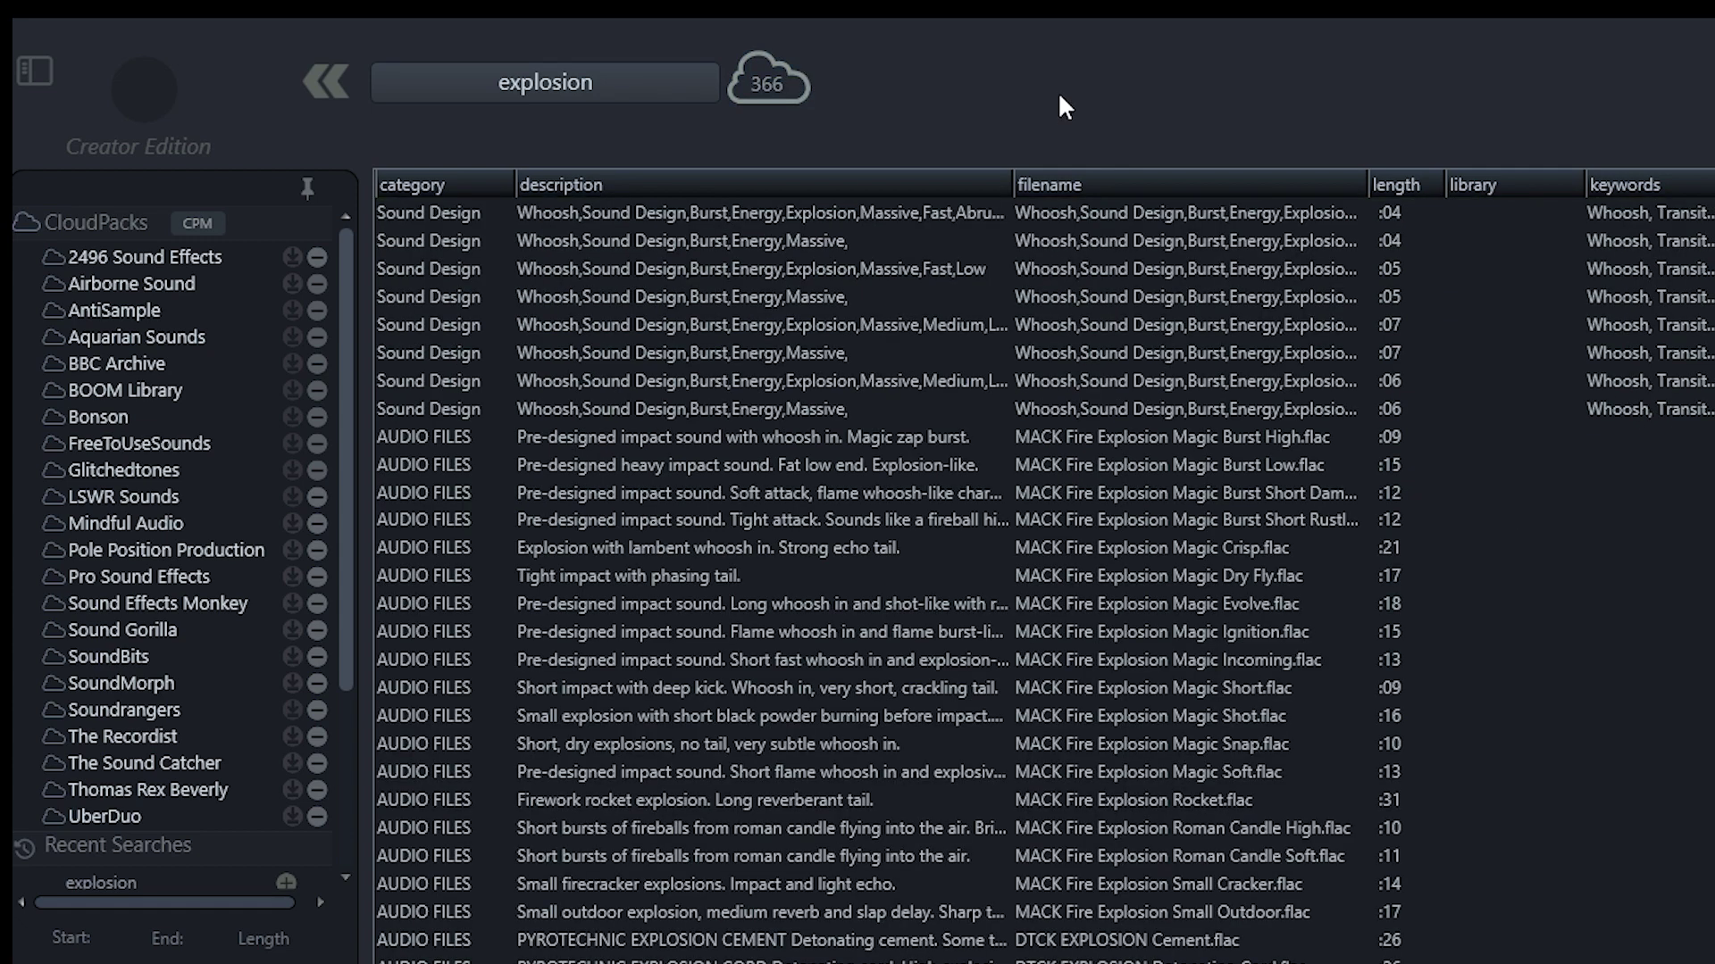
{"action": "left_click", "coordinate": [925, 221]}
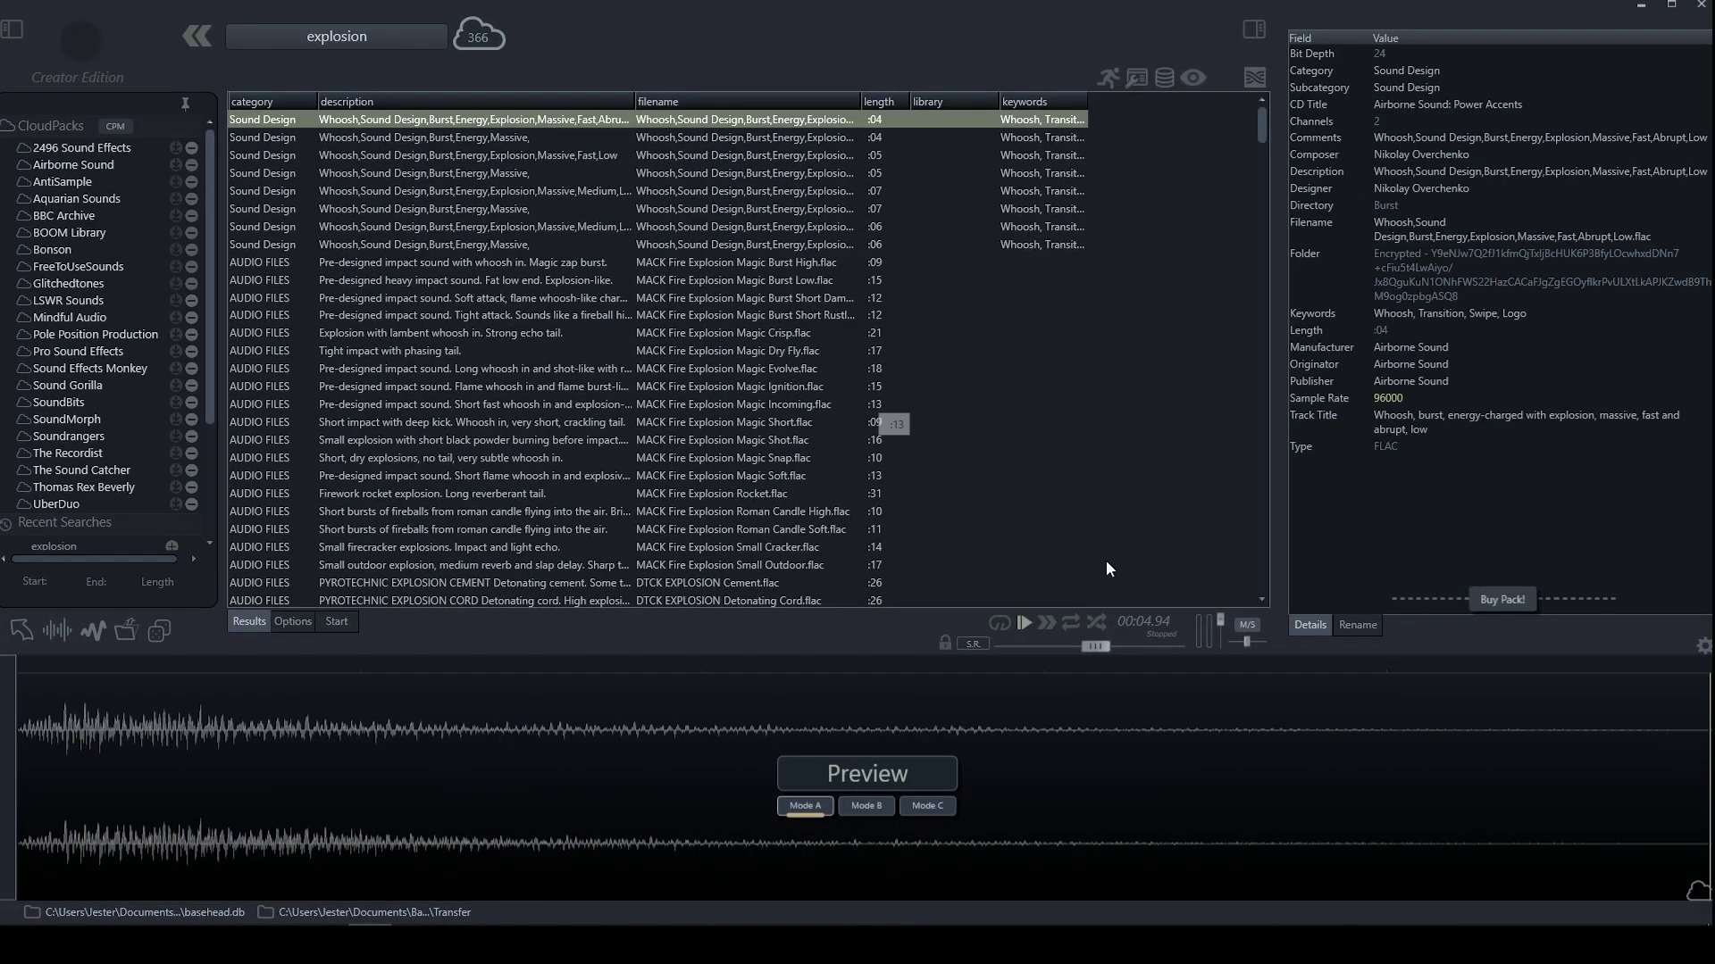
{"action": "left_click", "coordinate": [1513, 603]}
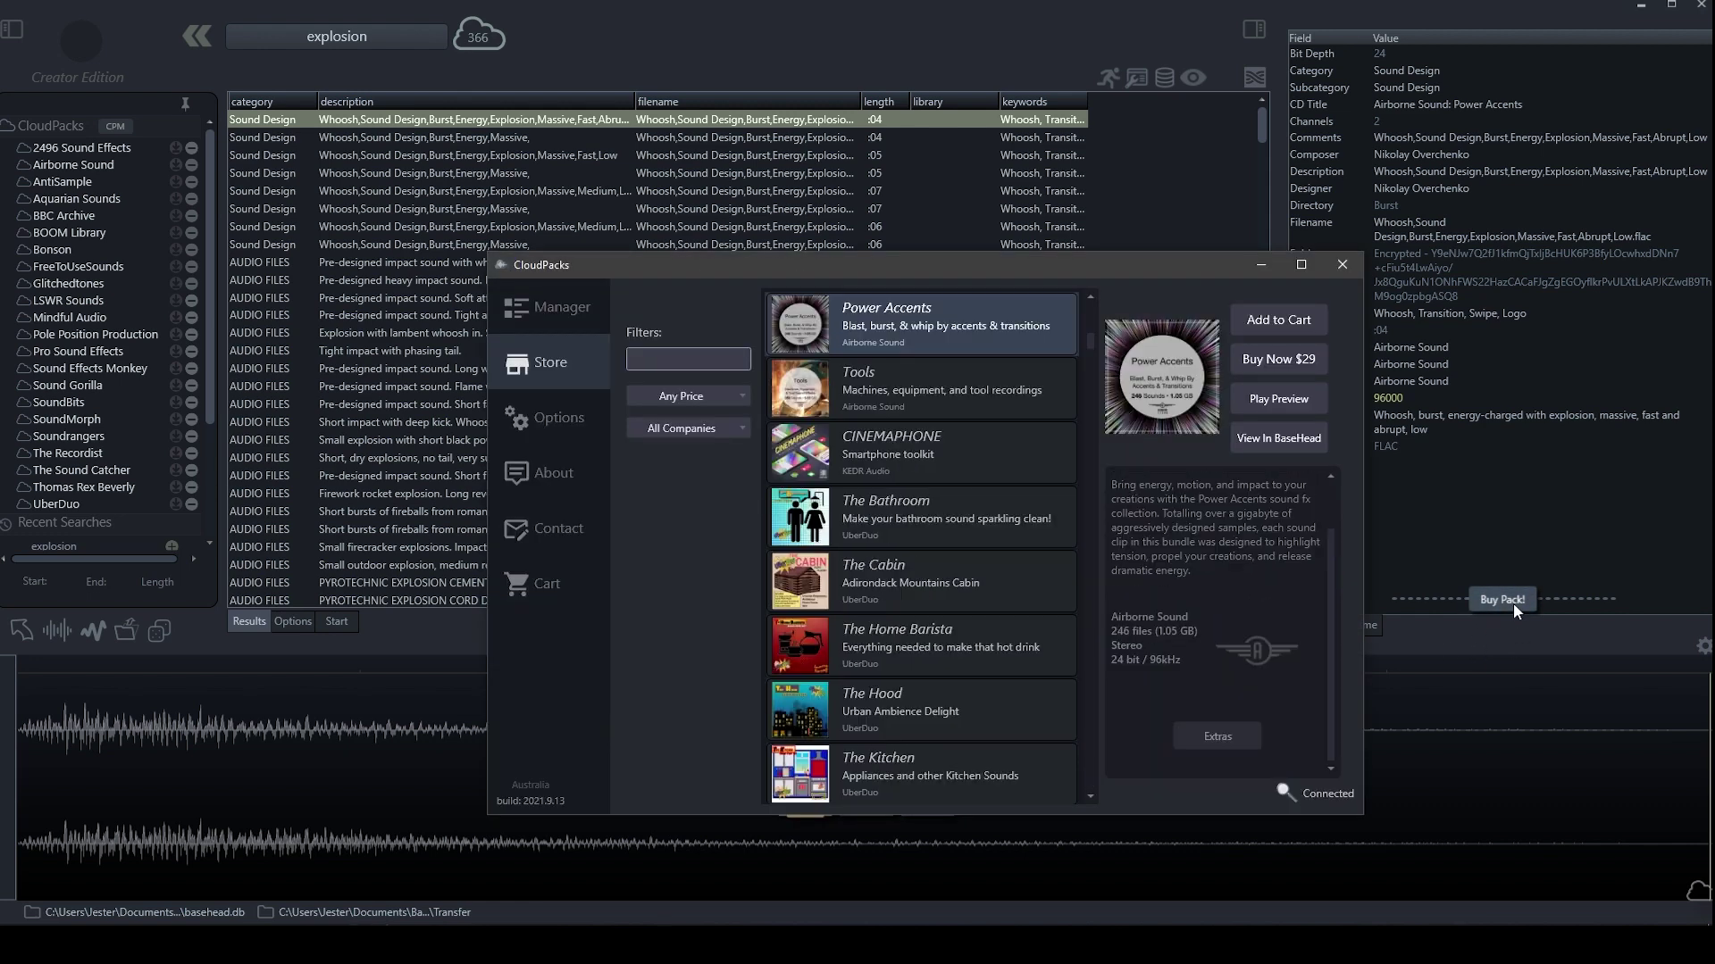
- List the Power Accents pack's sounds in the BaseHead results and scroll through them
{"action": "left_click", "coordinate": [1273, 456]}
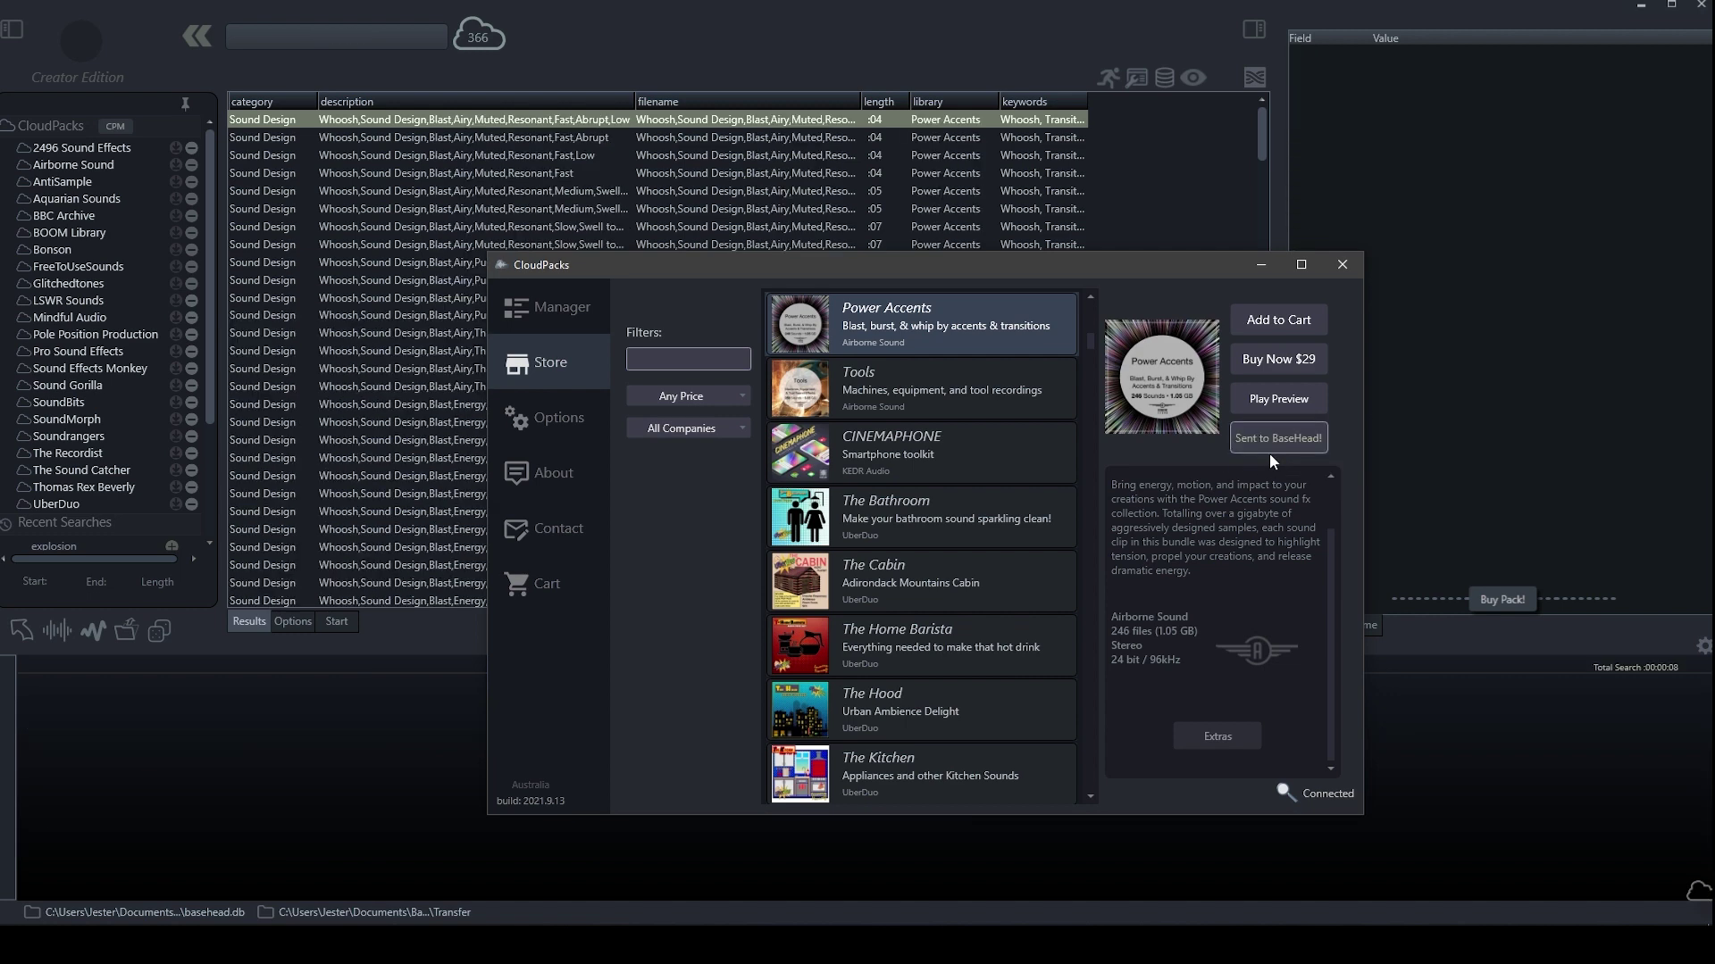
{"action": "scroll", "coordinate": [344, 356], "scroll_direction": "down", "scroll_amount": 3}
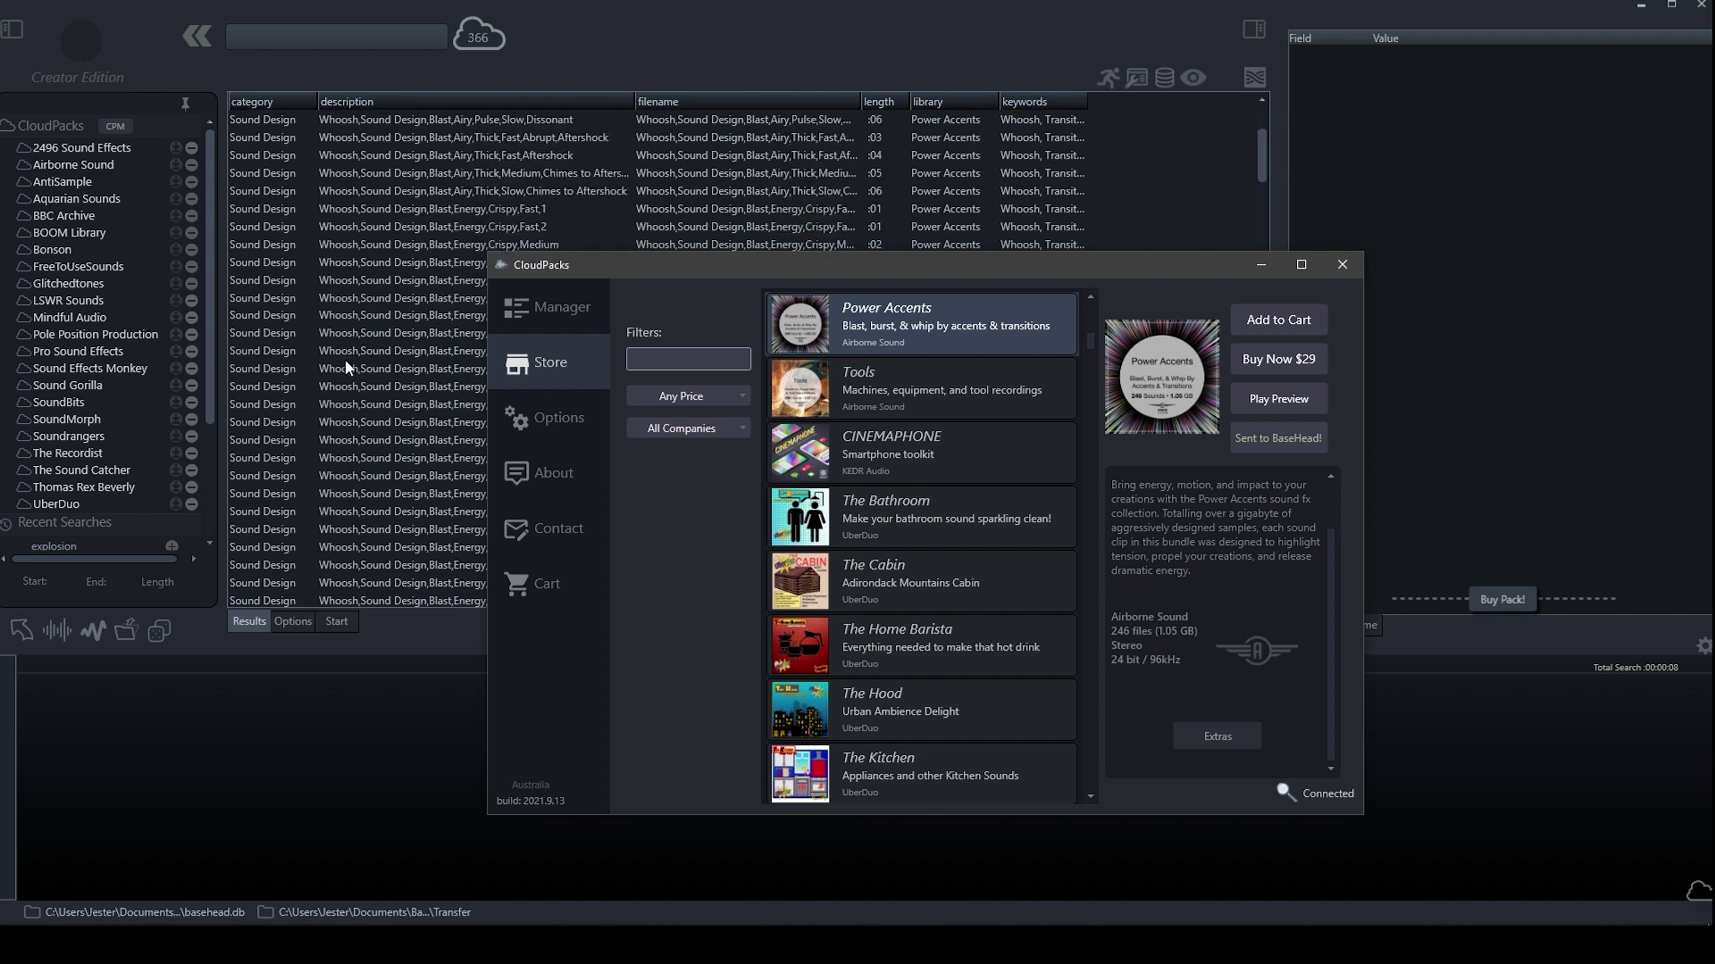
{"action": "scroll", "coordinate": [462, 246], "scroll_direction": "up", "scroll_amount": 1}
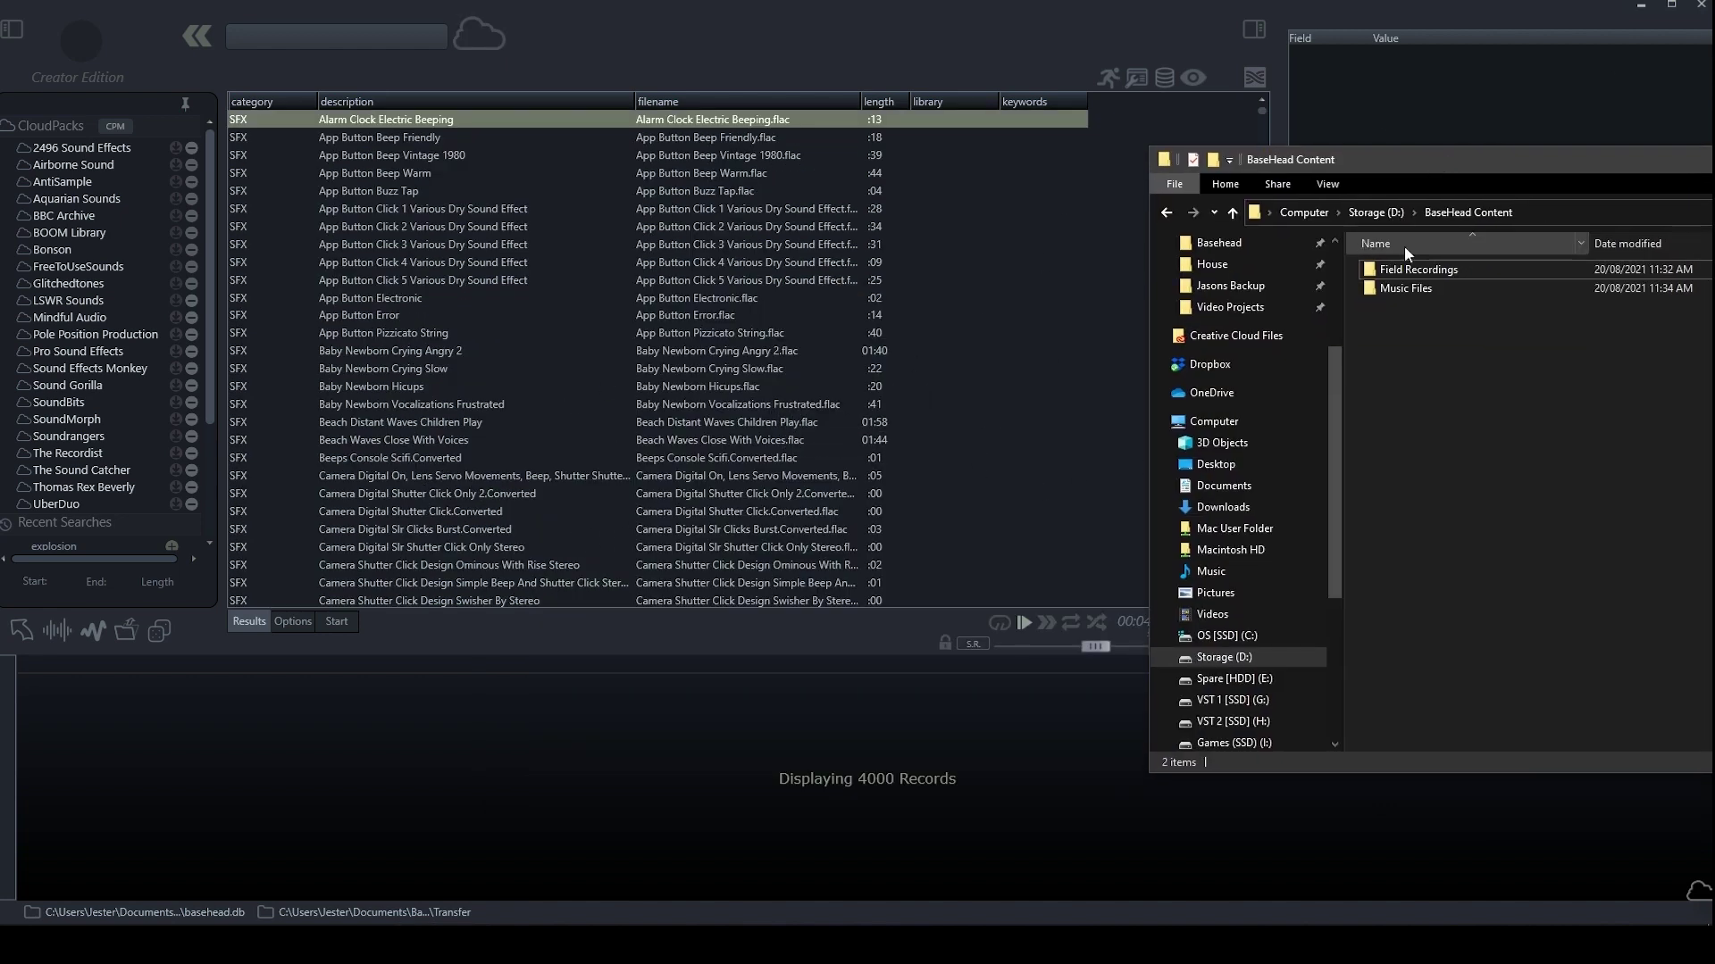
- Check the Field Recordings subfolders, then import the folder's 97 files into BaseHead
{"action": "left_click", "coordinate": [1436, 269]}
{"action": "double_click", "coordinate": [1447, 265]}
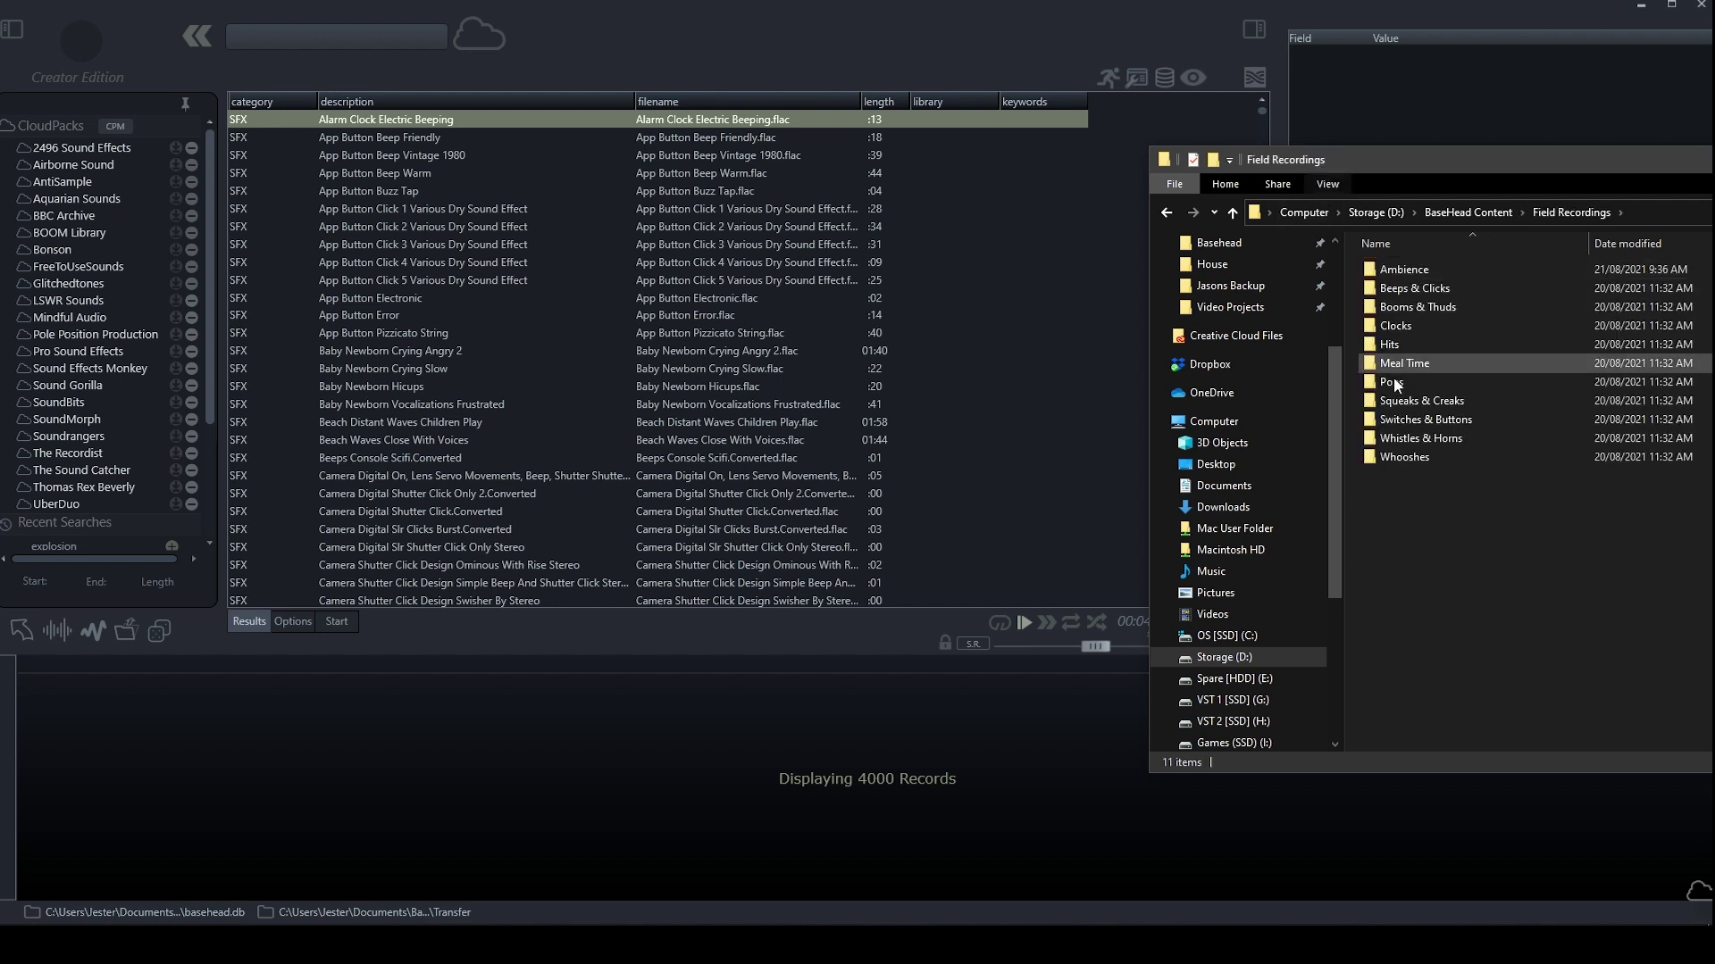
{"action": "double_click", "coordinate": [1425, 344]}
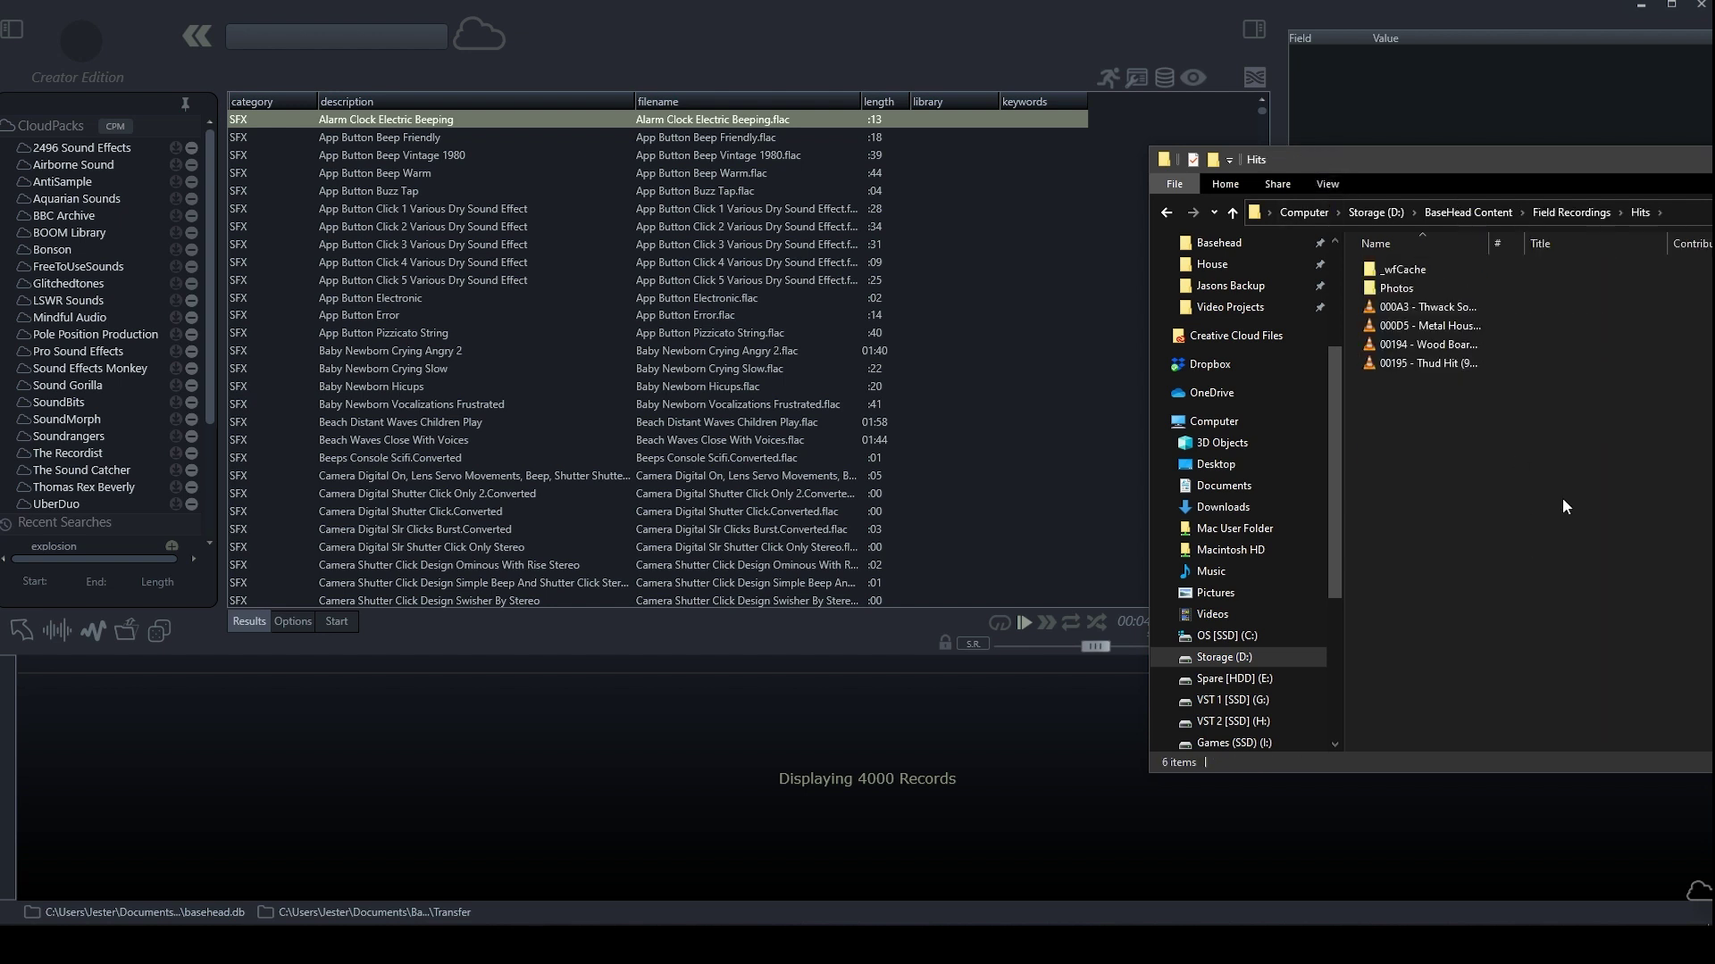
{"action": "key", "text": "alt+Up"}
{"action": "key", "text": "alt+Up"}
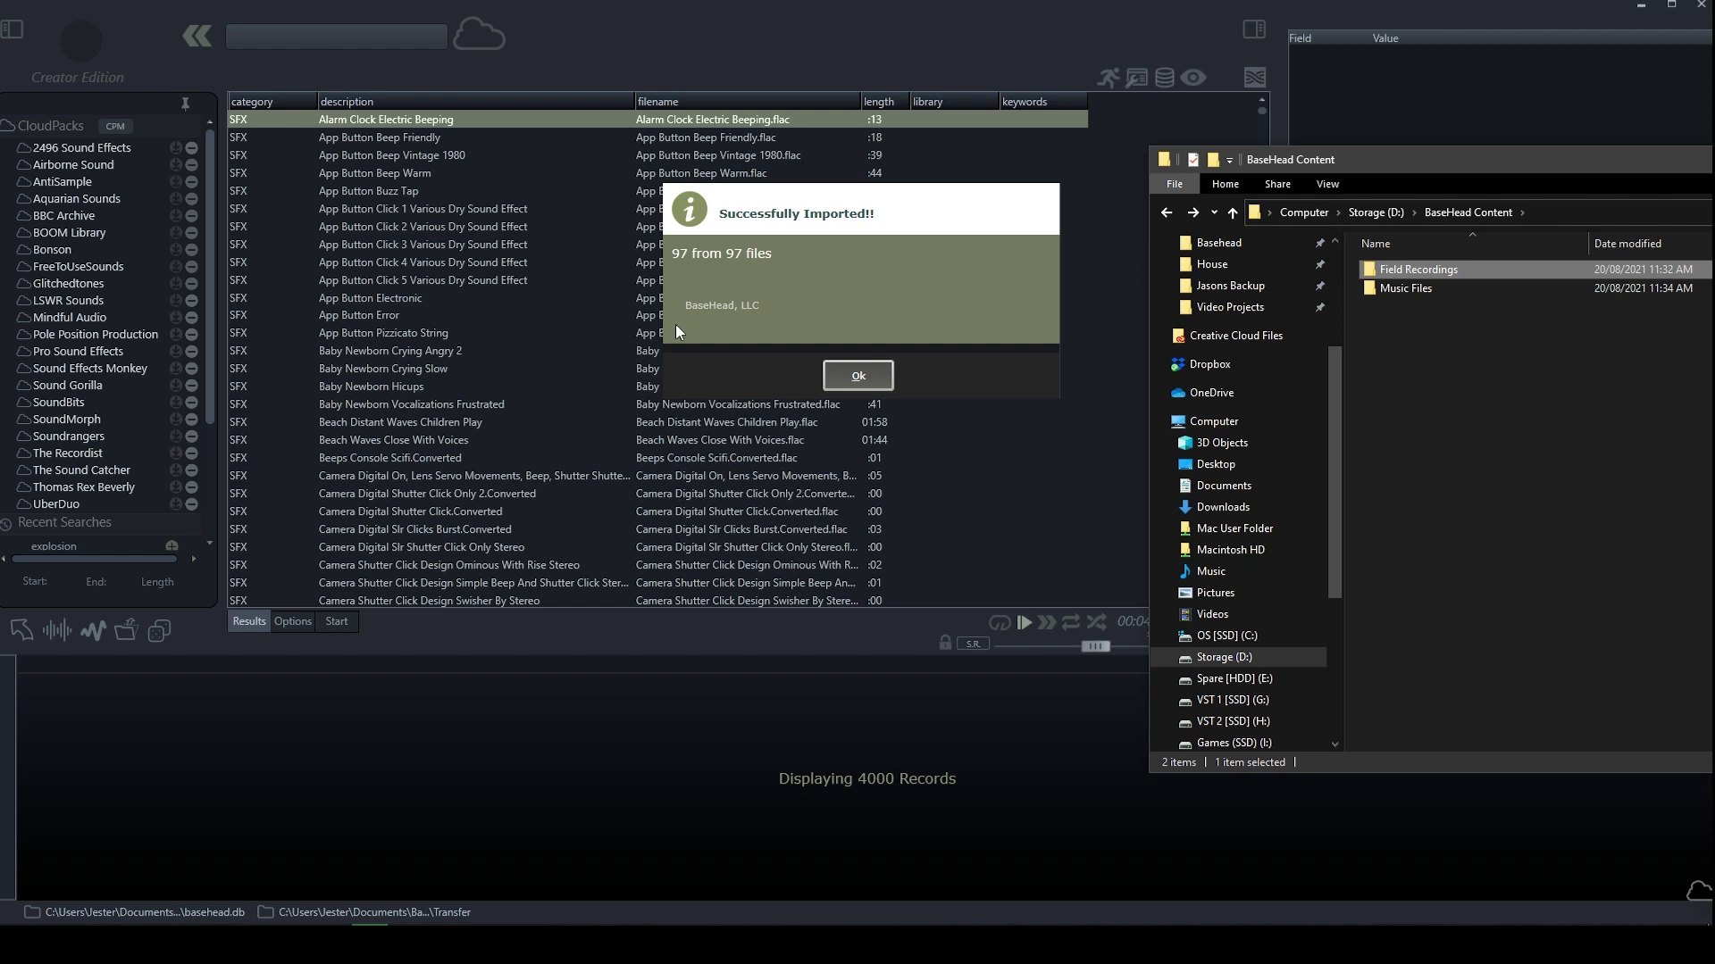
{"action": "left_click", "coordinate": [859, 375]}
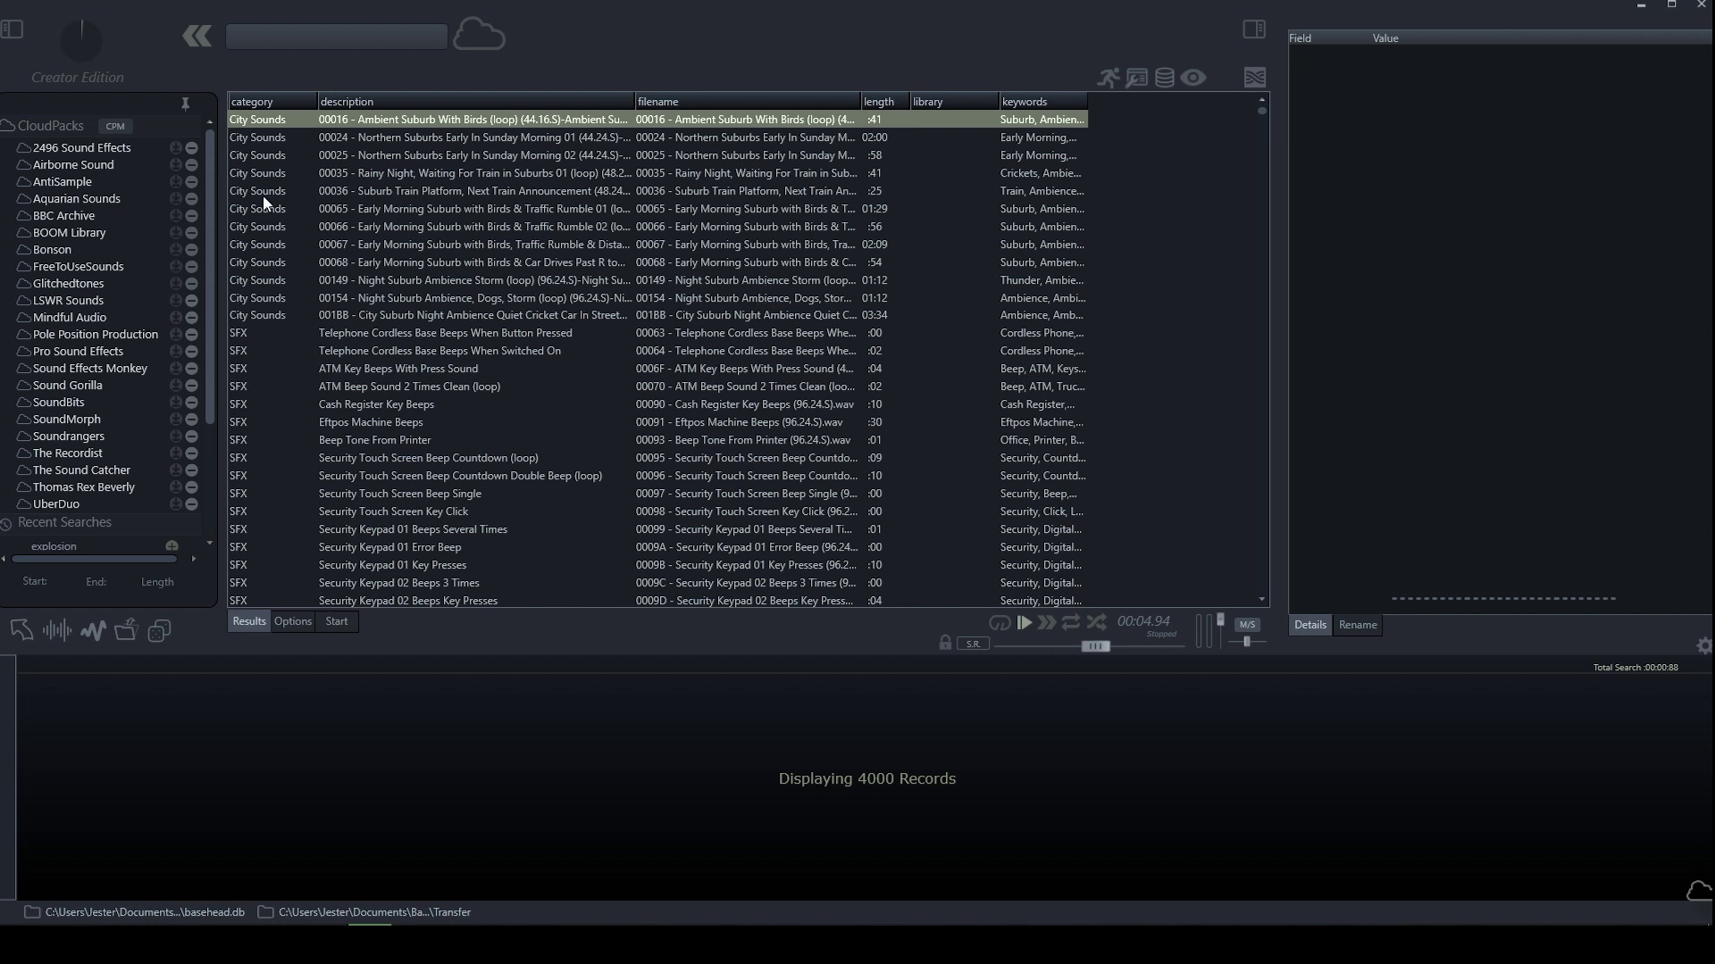
- Search for 'city sounds' and preview the Rainy Night, Waiting For Train recording
{"action": "left_click", "coordinate": [349, 40]}
{"action": "type", "text": "city sounds"}
{"action": "key", "text": "Return"}
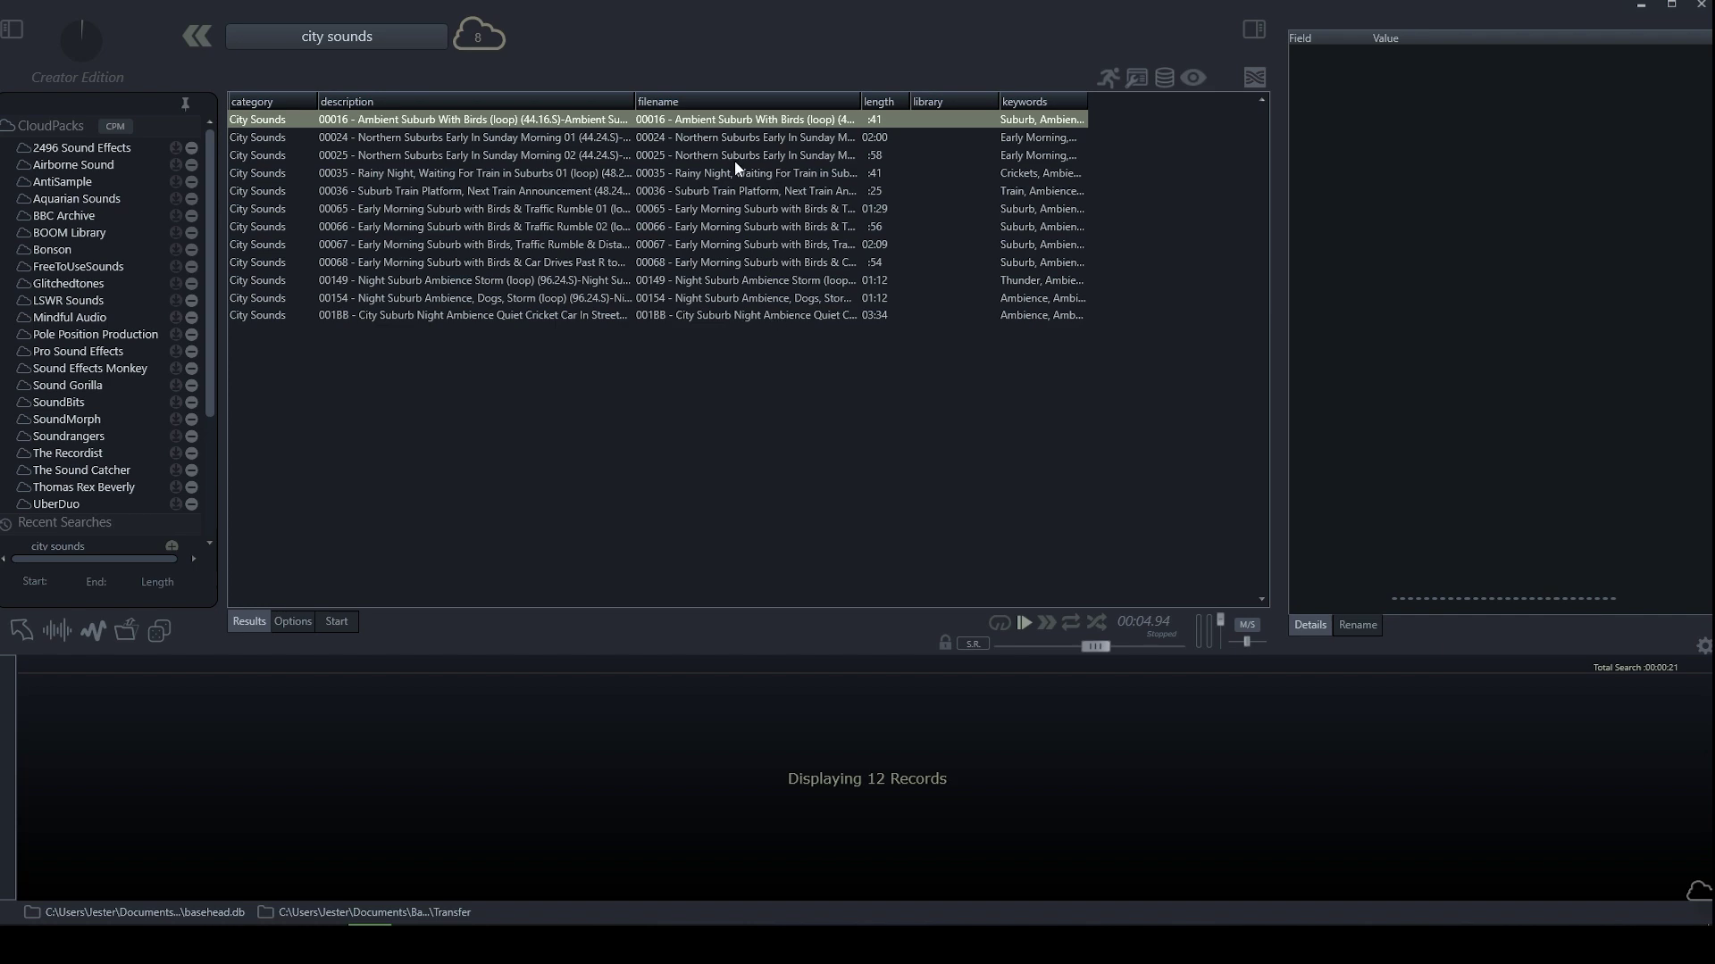
{"action": "left_click", "coordinate": [736, 170]}
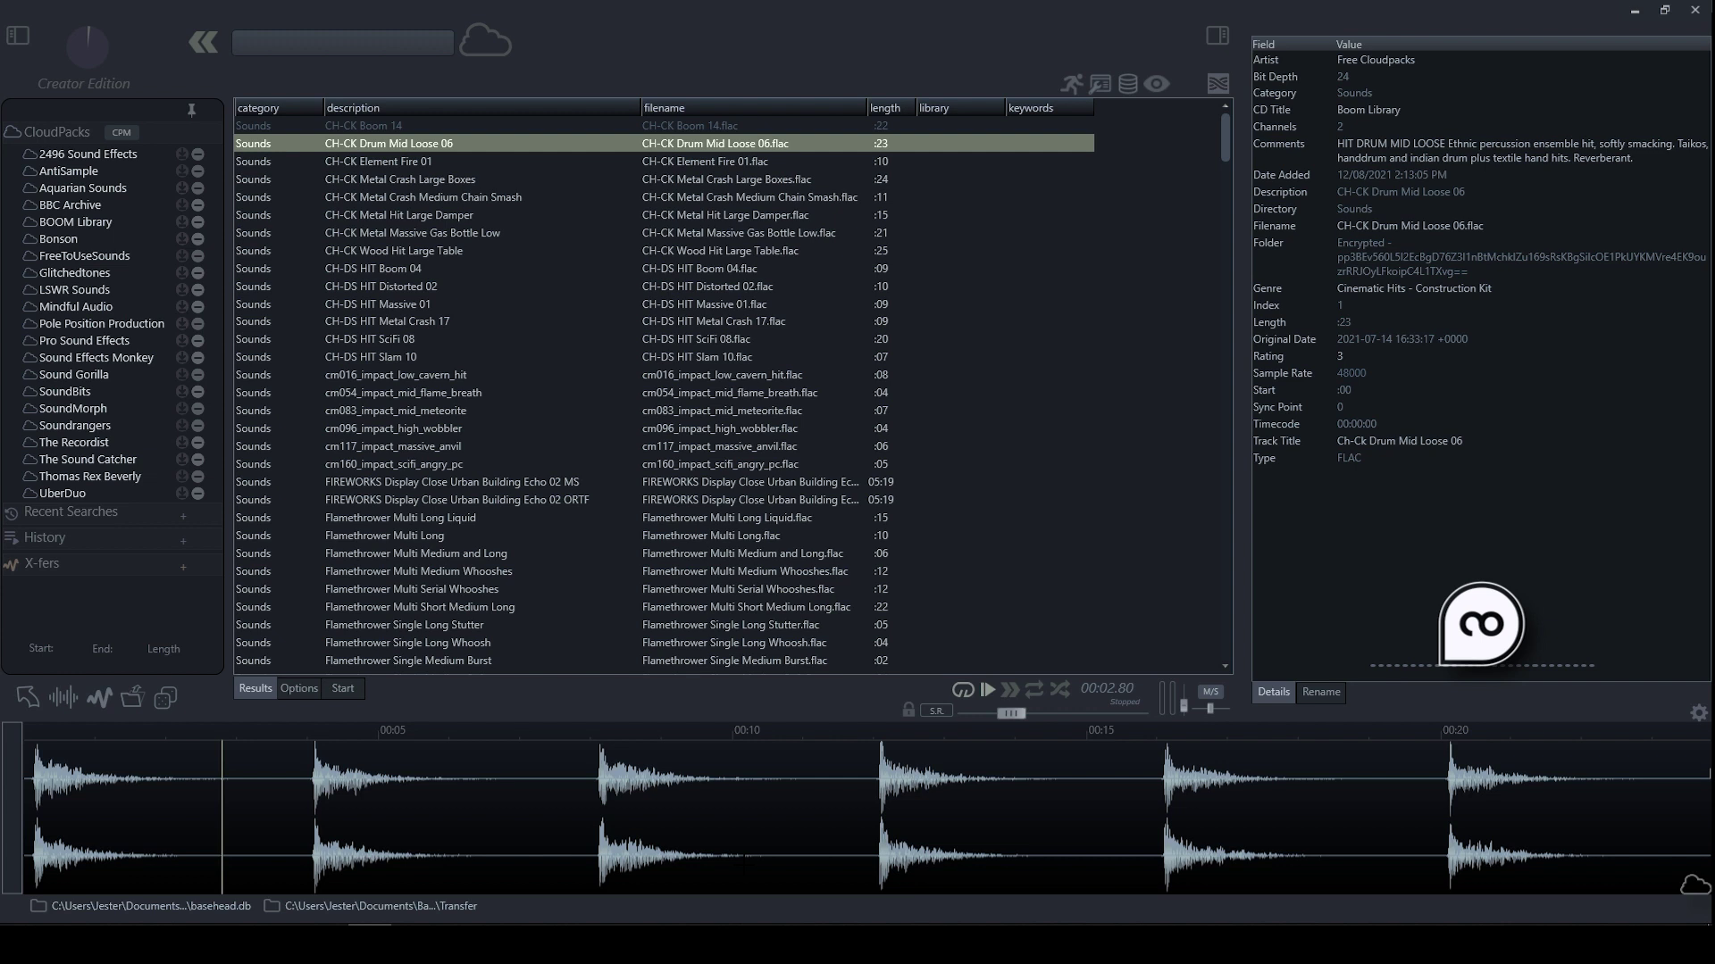
{"action": "left_click", "coordinate": [298, 689]}
{"action": "left_click", "coordinate": [406, 279]}
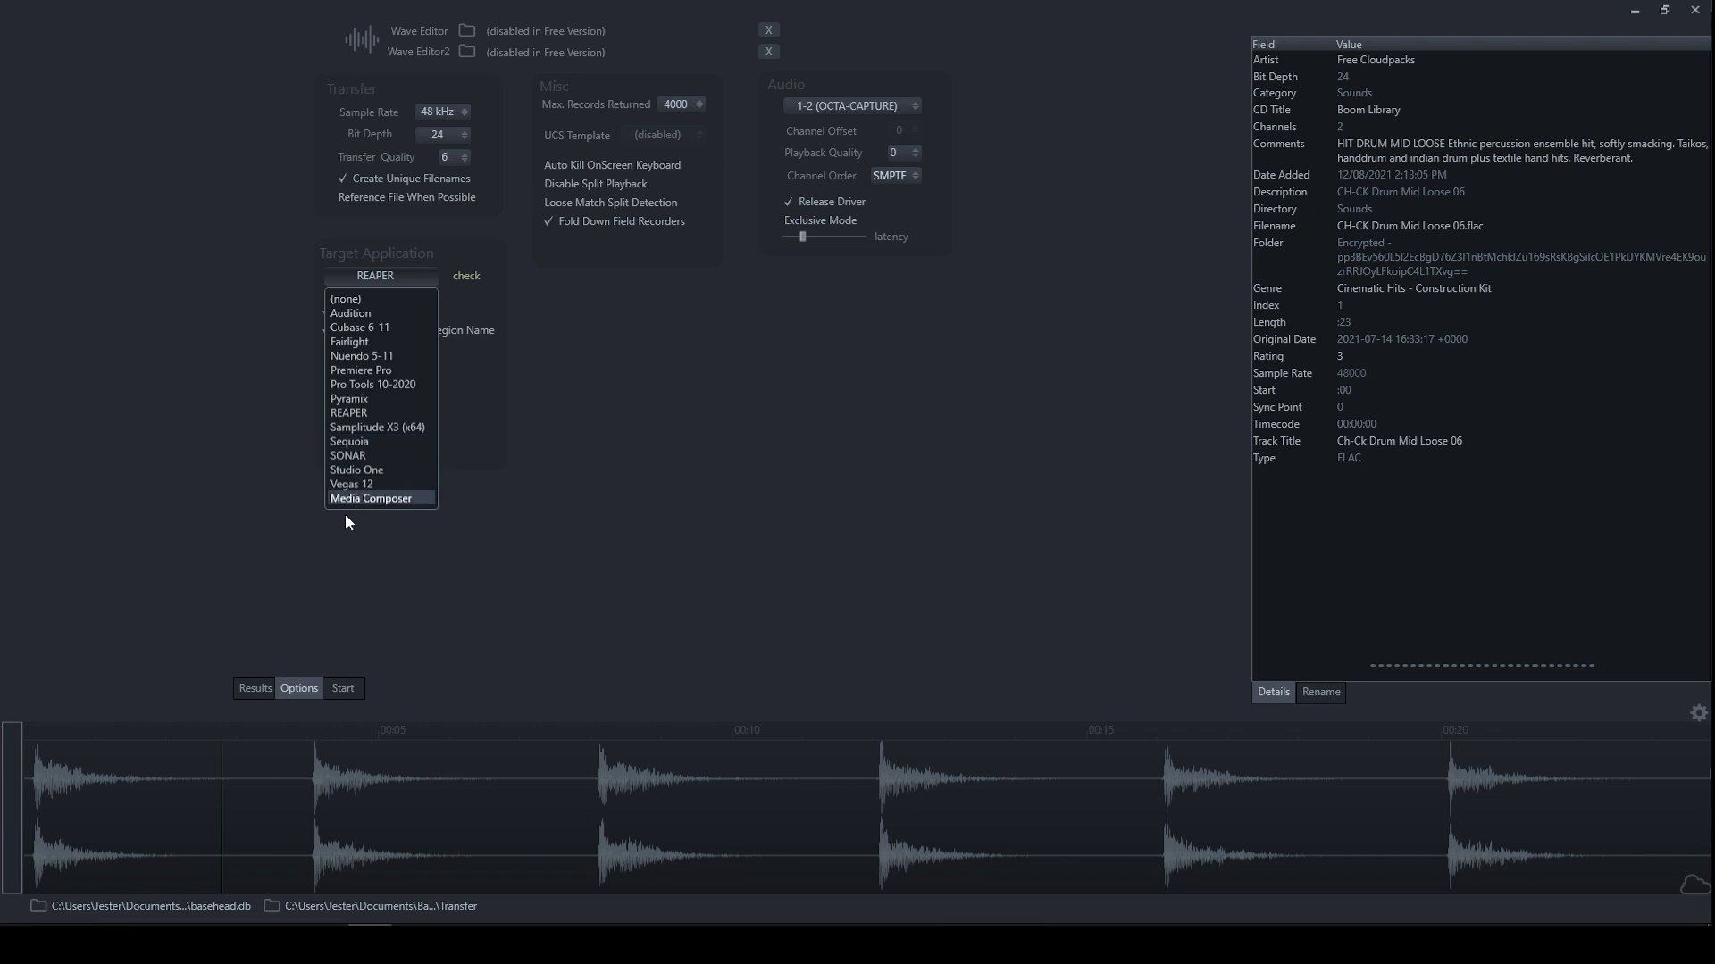
{"action": "left_click", "coordinate": [366, 564]}
{"action": "left_click", "coordinate": [258, 688]}
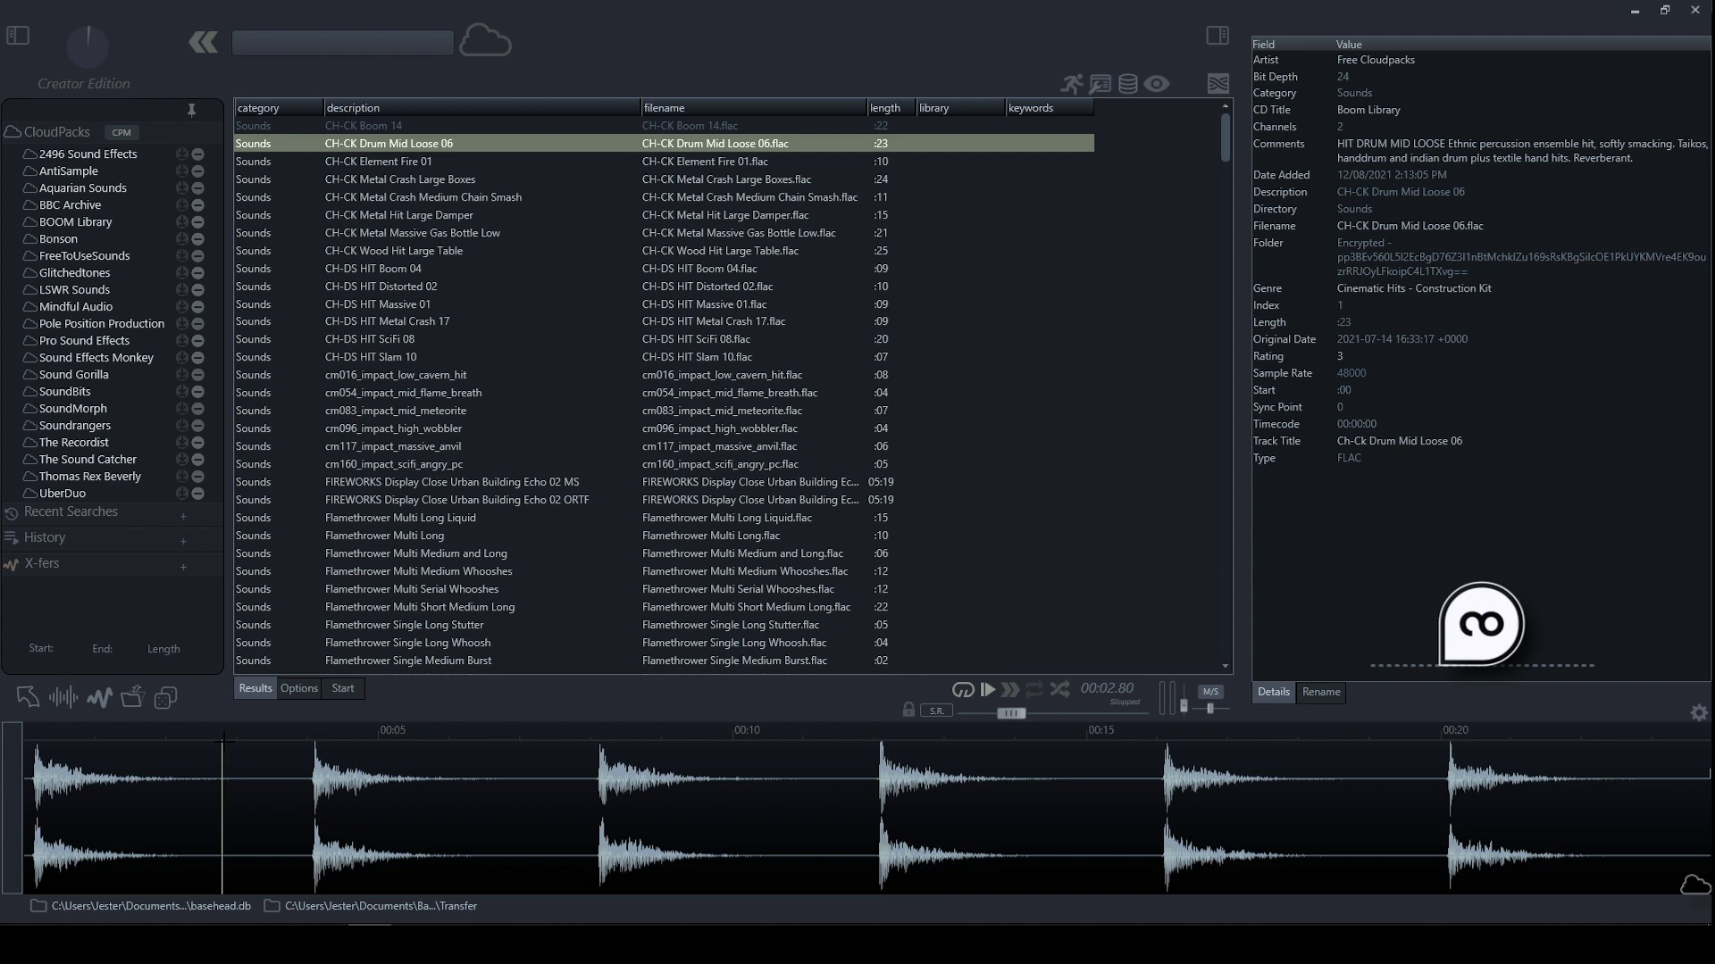
{"action": "key", "text": "ctrl+s"}
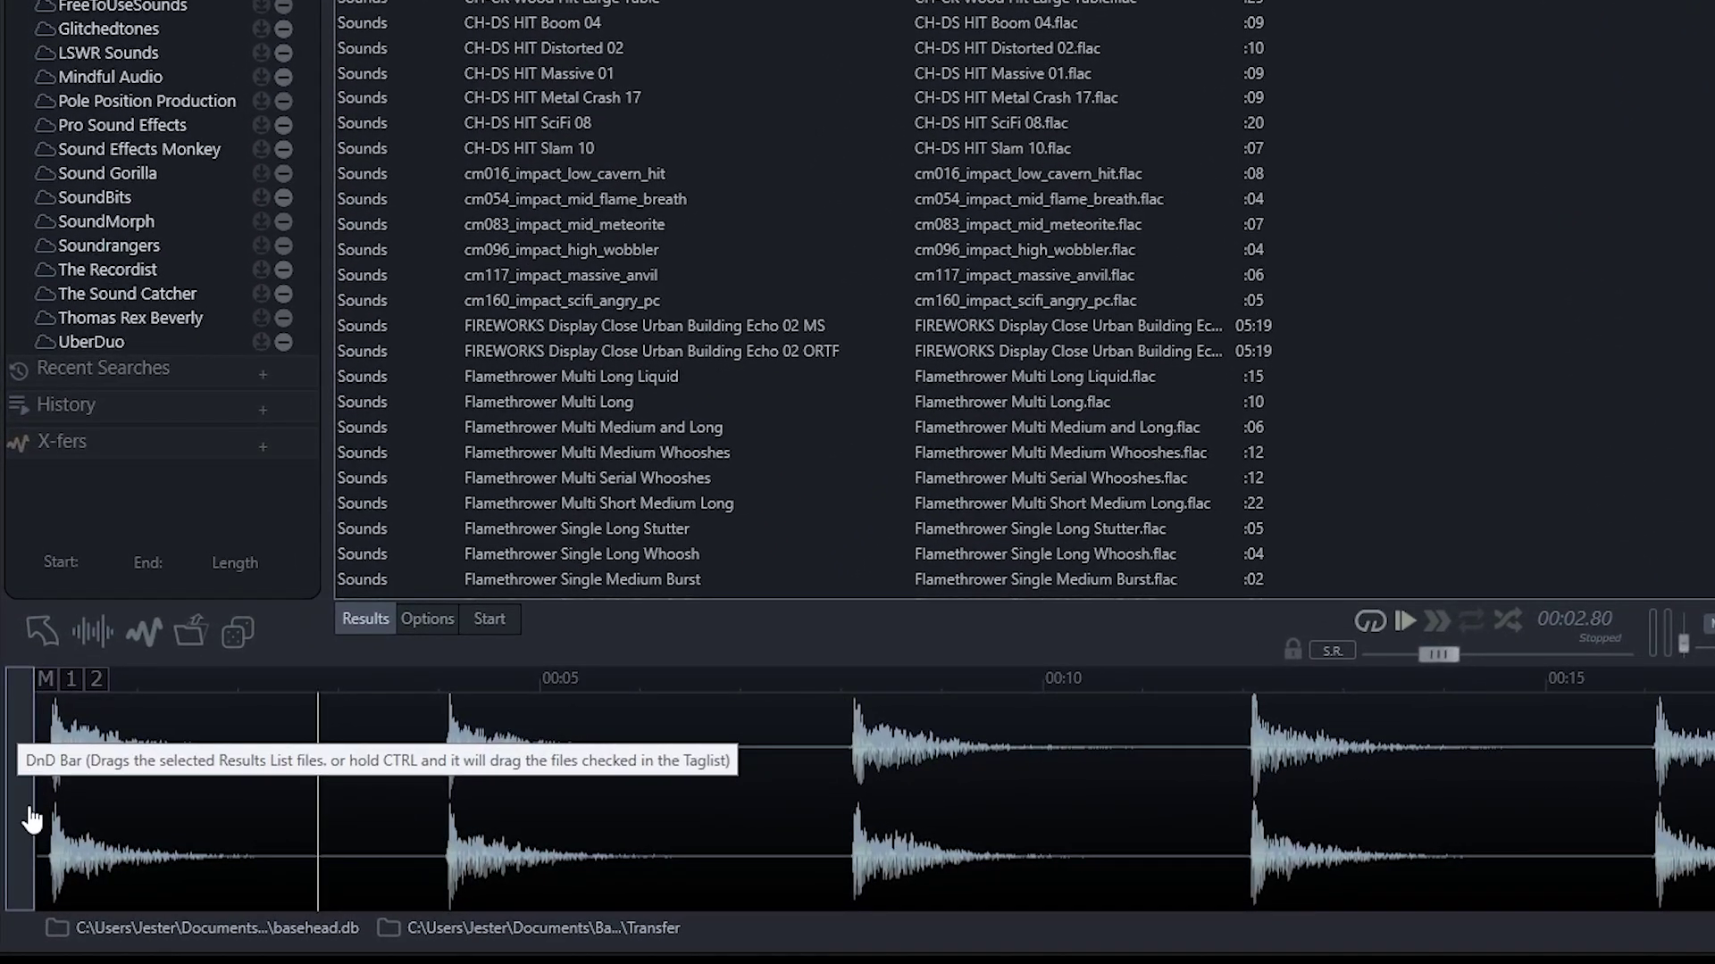
{"action": "left_click_drag", "start_coordinate": [31, 817], "coordinate": [341, 658]}
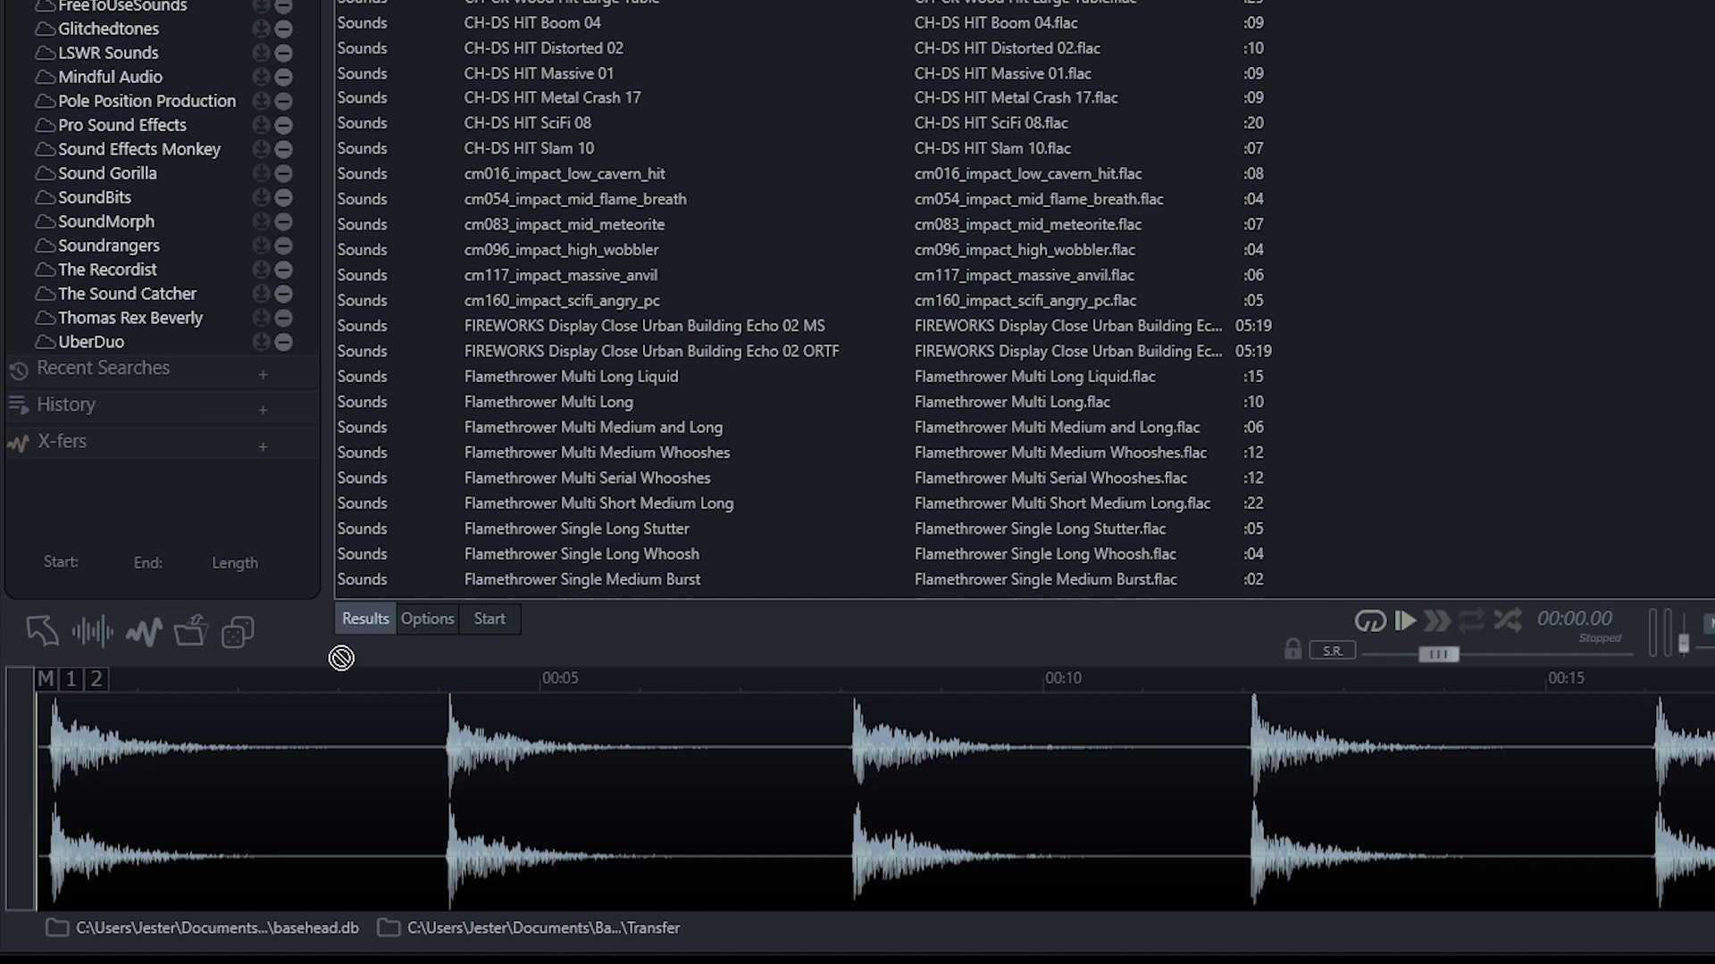
{"action": "left_click_drag", "start_coordinate": [341, 658], "coordinate": [326, 652]}
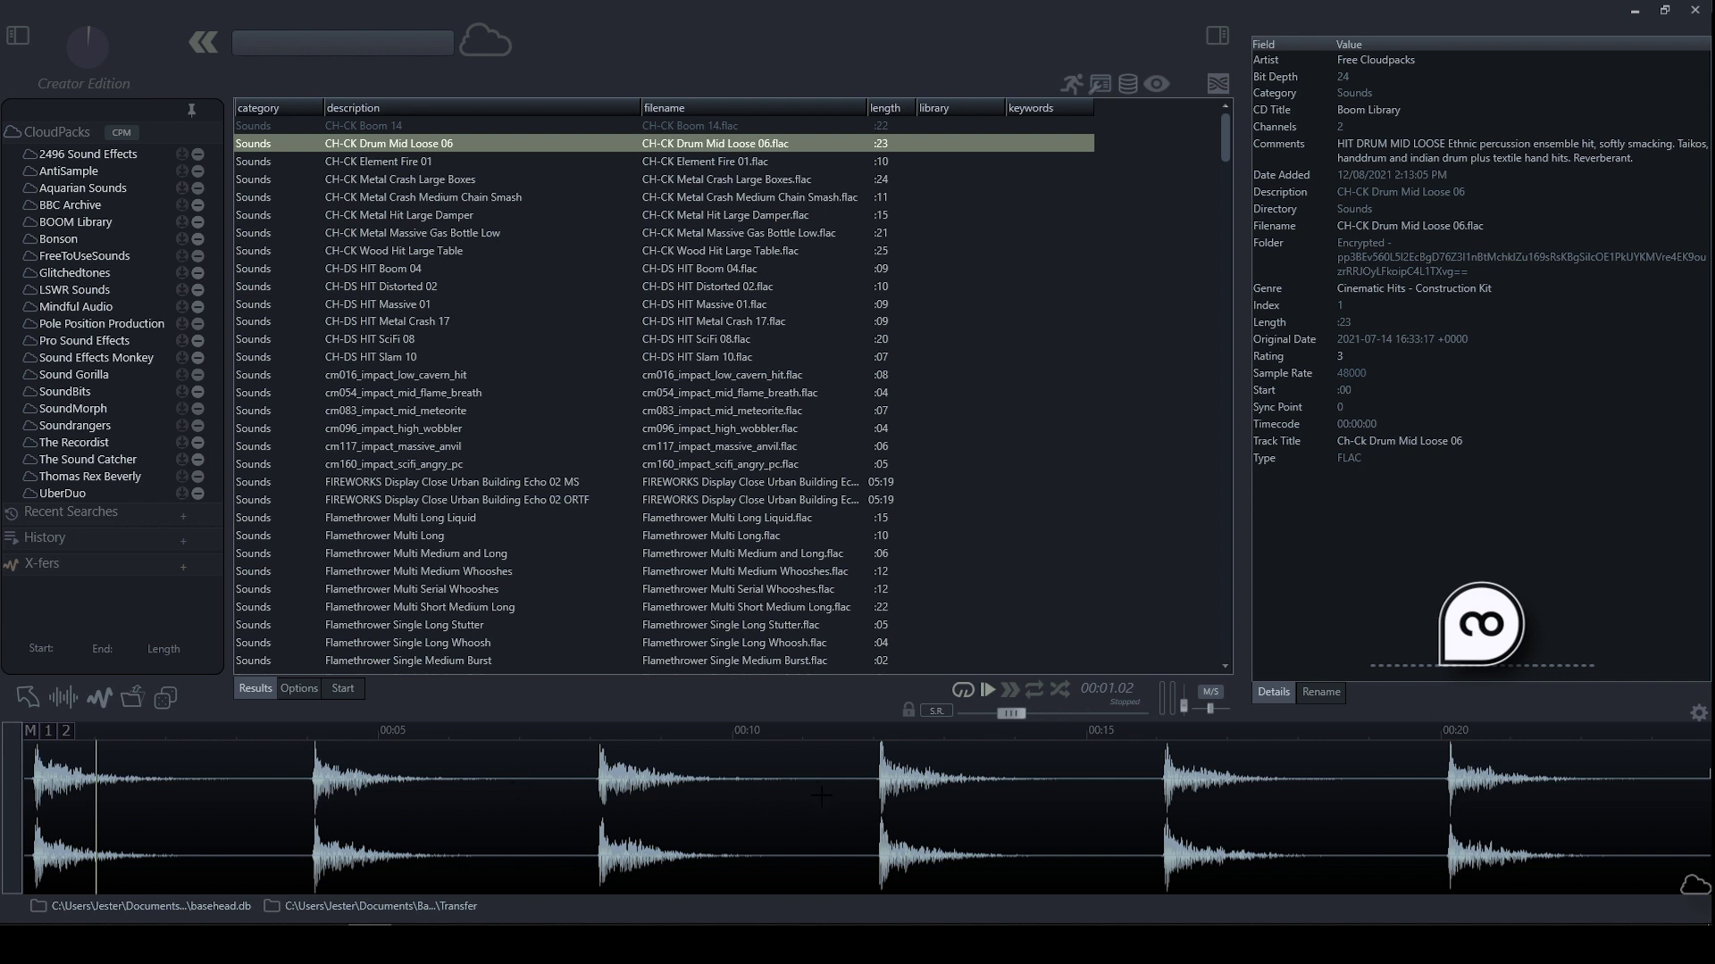
- Select the 4.43-second section from 7.34 to 11.77 seconds on the drum waveform
{"action": "left_click_drag", "start_coordinate": [855, 811], "coordinate": [547, 833]}
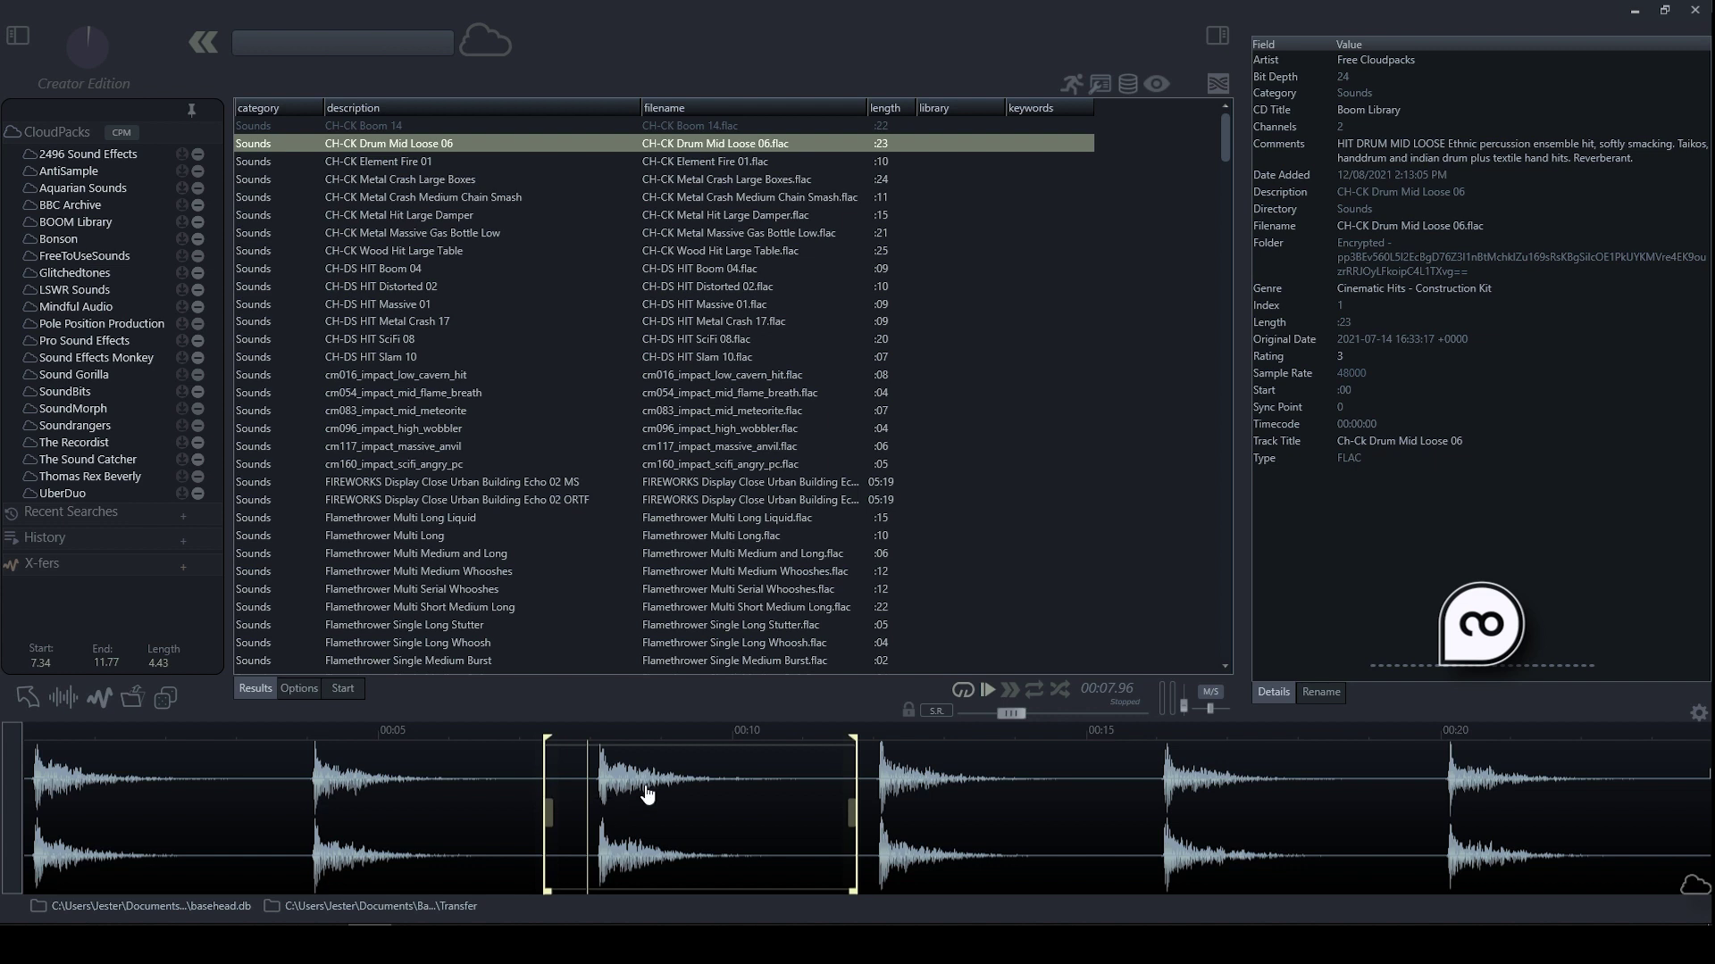
{"action": "mouse_move", "coordinate": [222, 814]}
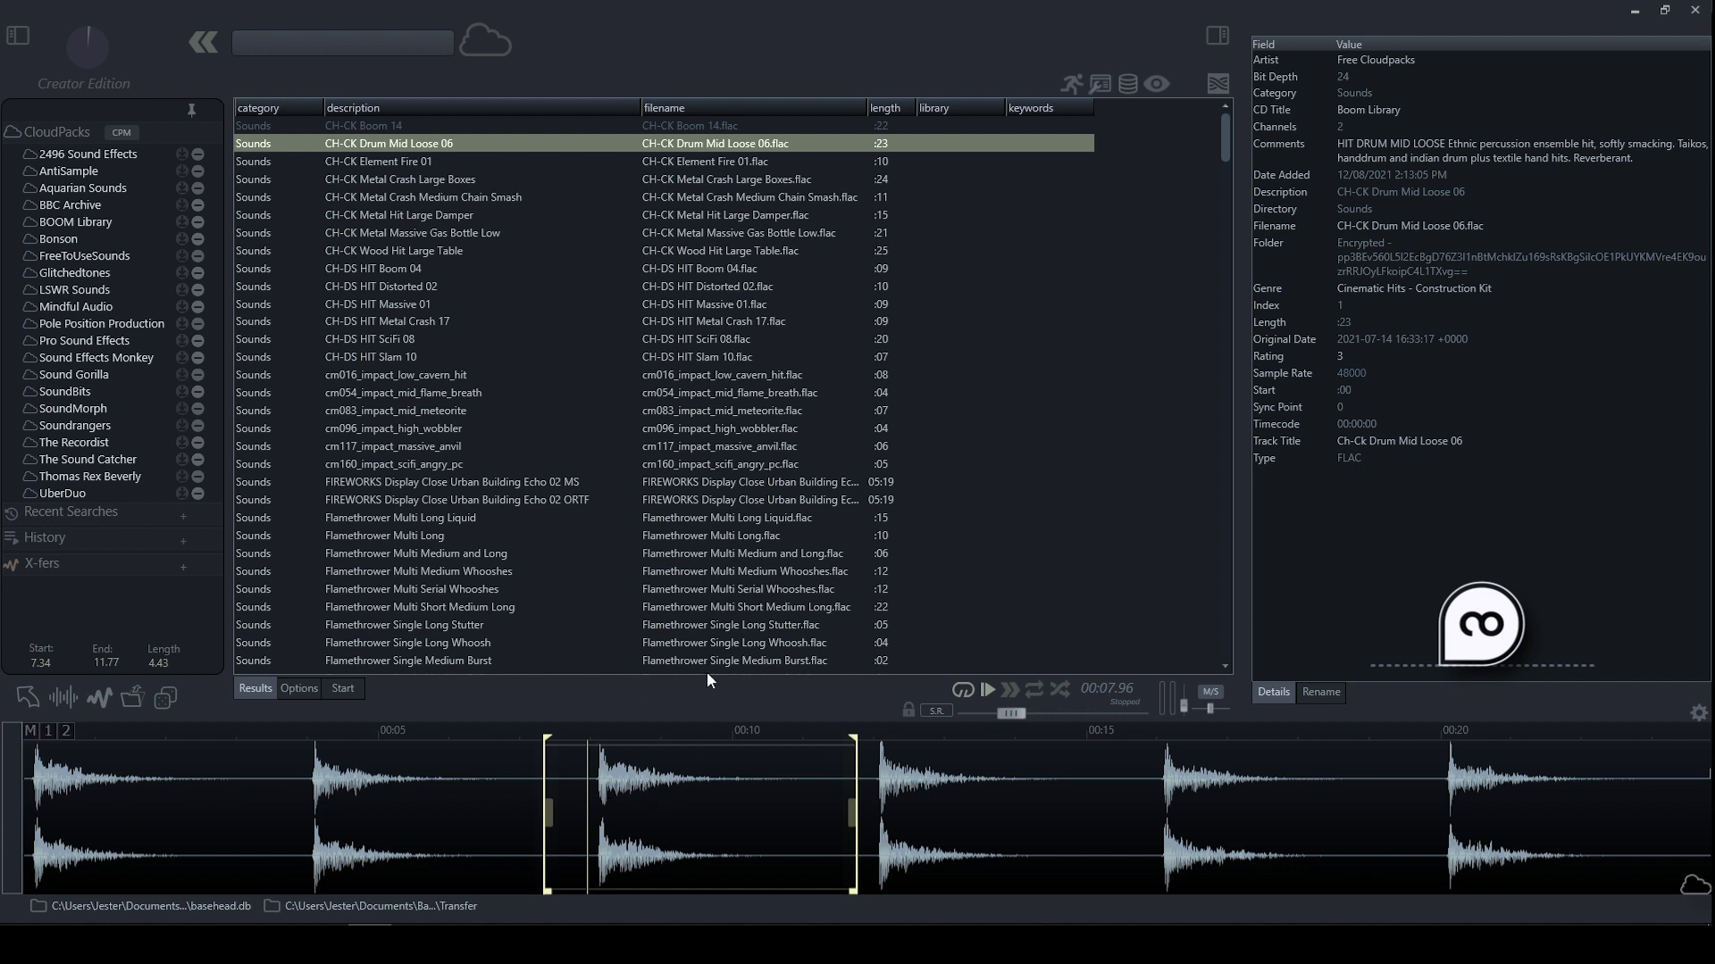